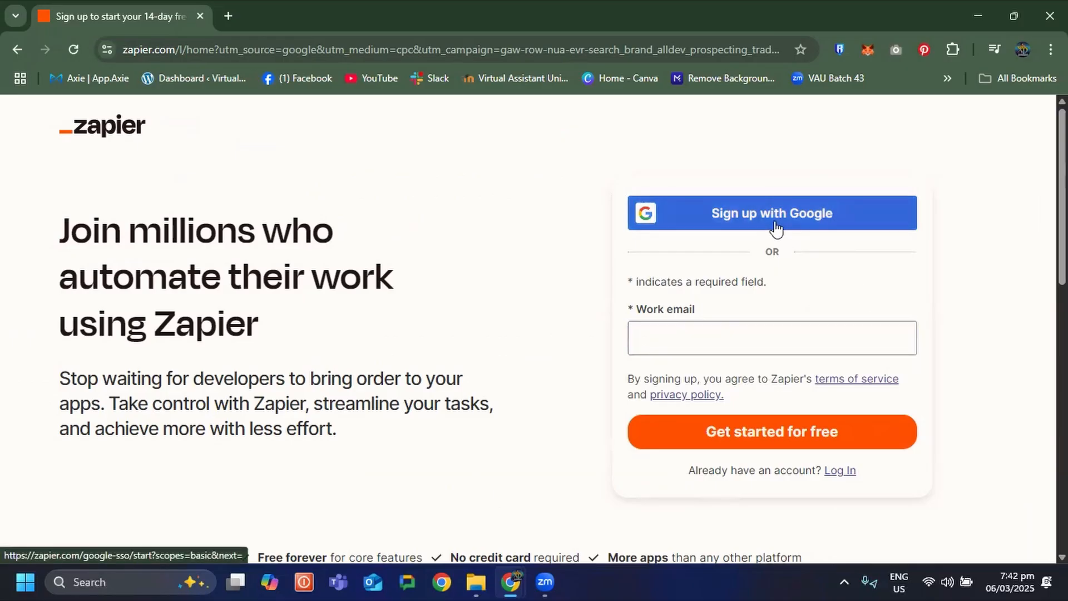
Sign up for Zapier with the existing Google account and approve sharing its profile details.
left_click(776, 228)
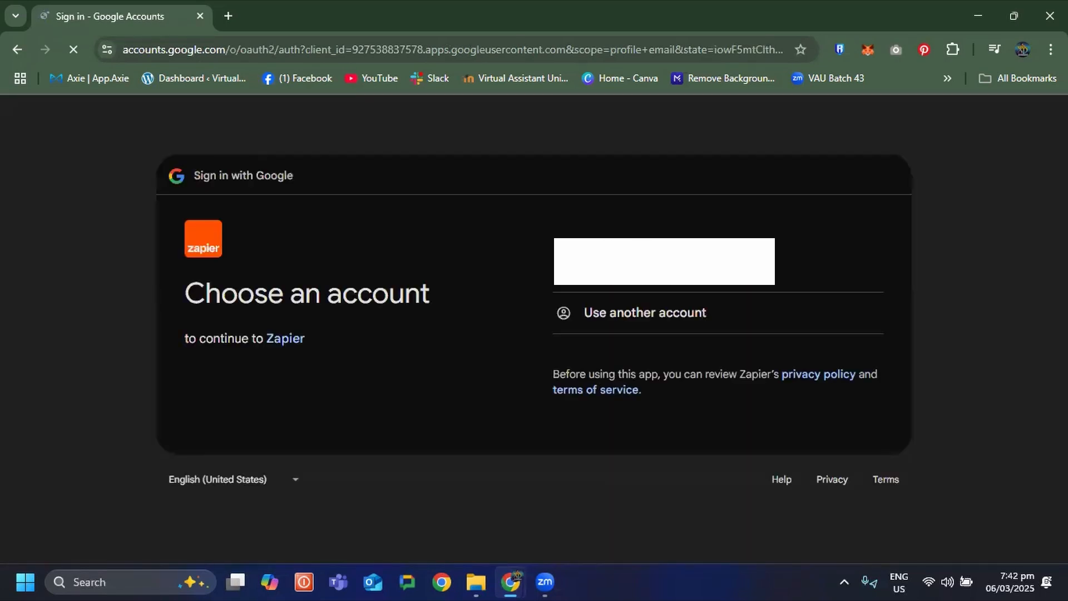
left_click(666, 272)
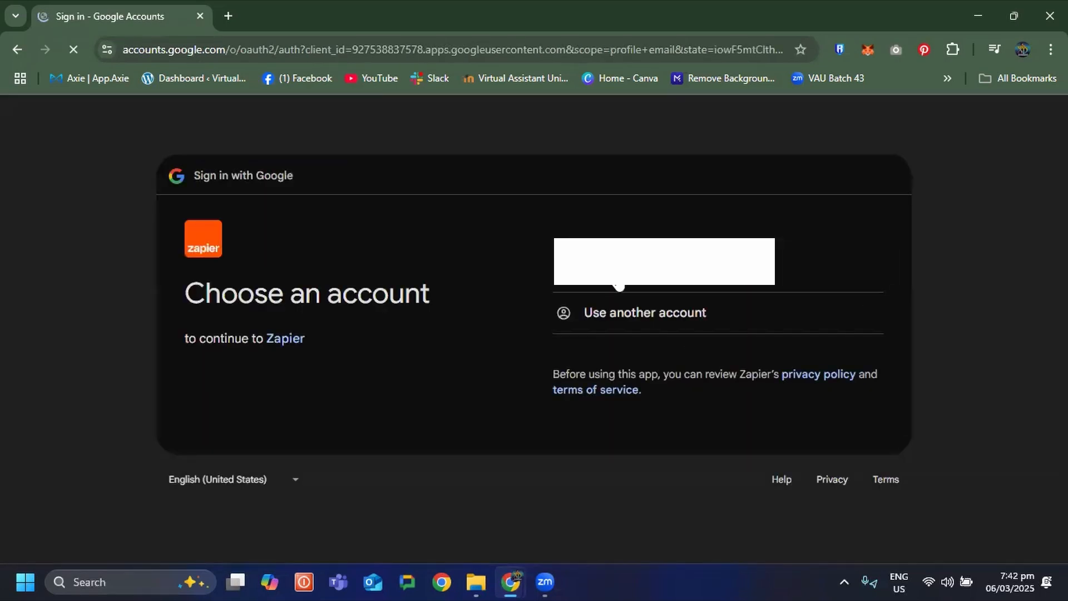
left_click(619, 283)
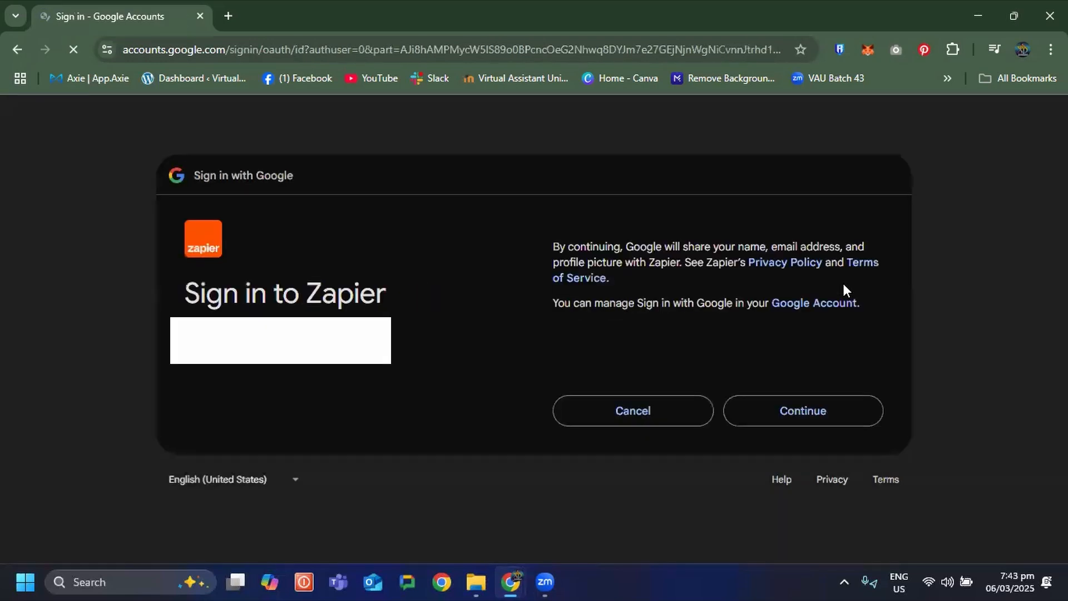
left_click(805, 410)
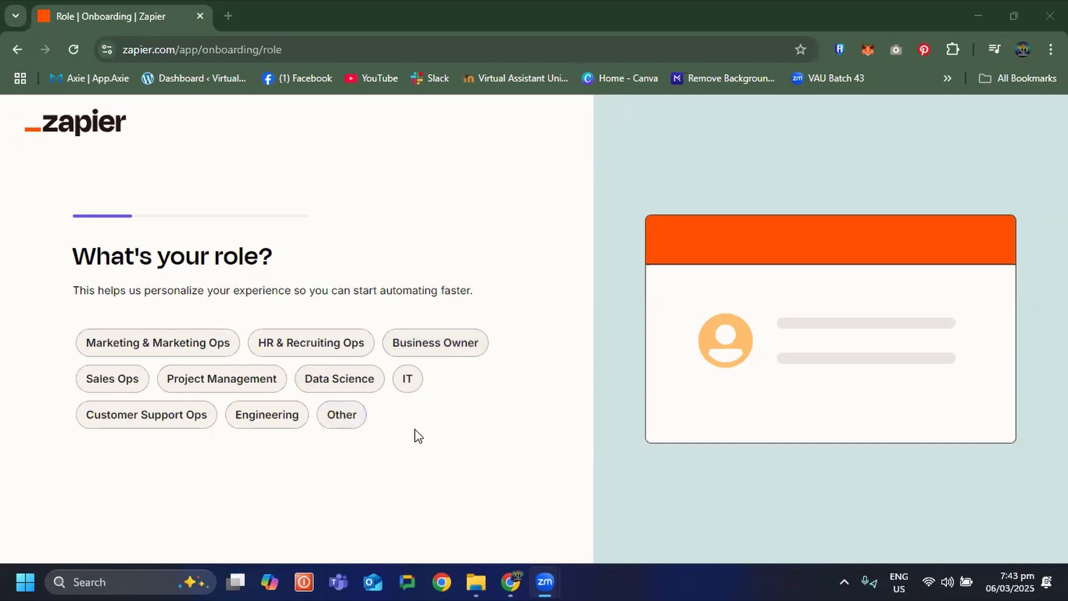
Complete the onboarding with the role Business Owner and company size 1-49, skipping the app selection question.
left_click(446, 347)
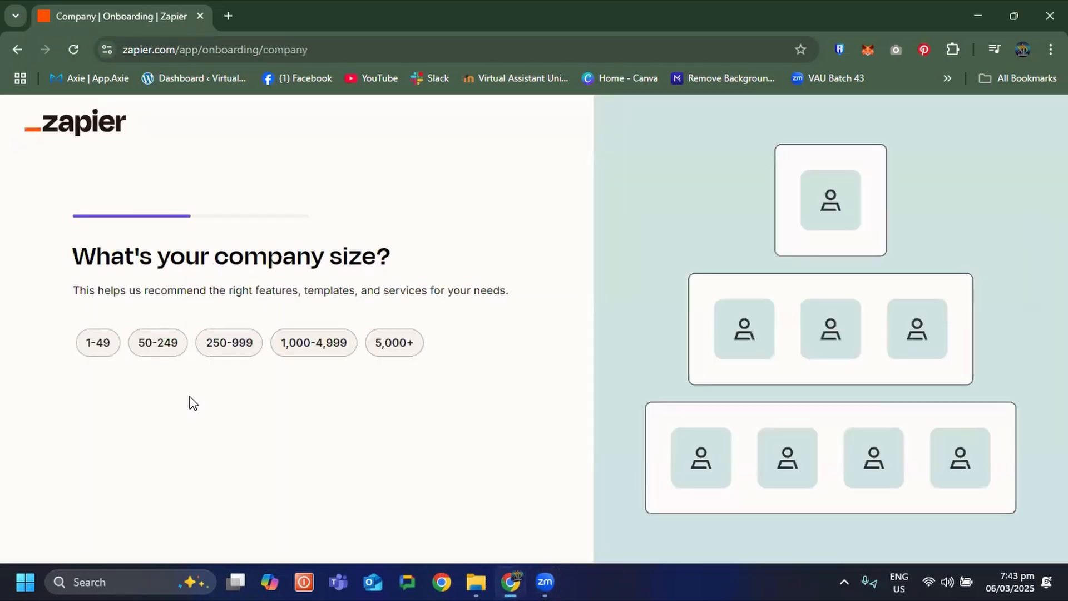
left_click(90, 350)
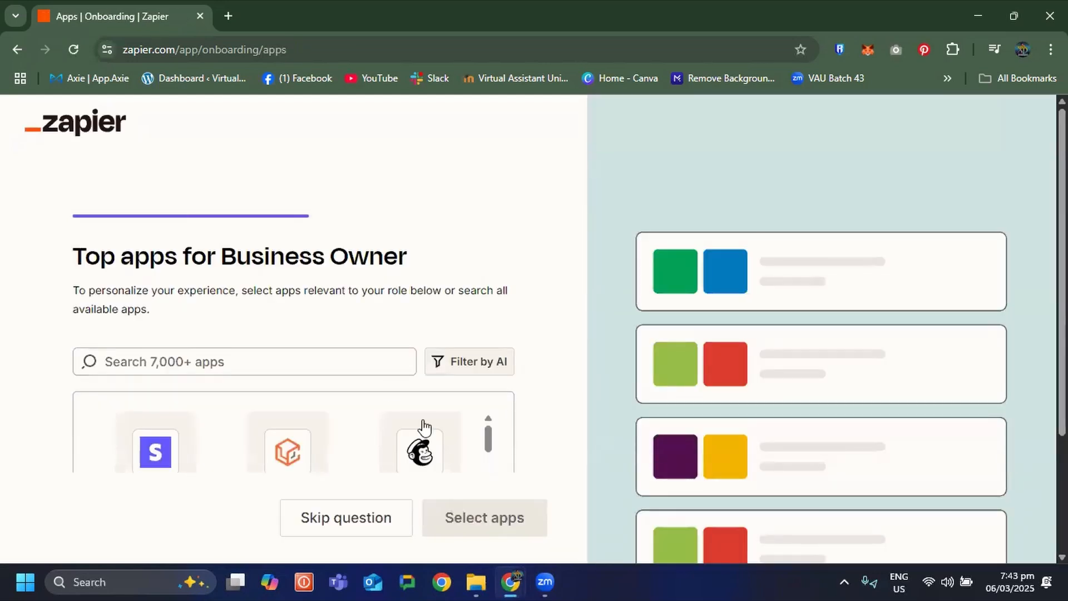
scroll(788, 237, "down", 1)
scroll(790, 240, "down", 3)
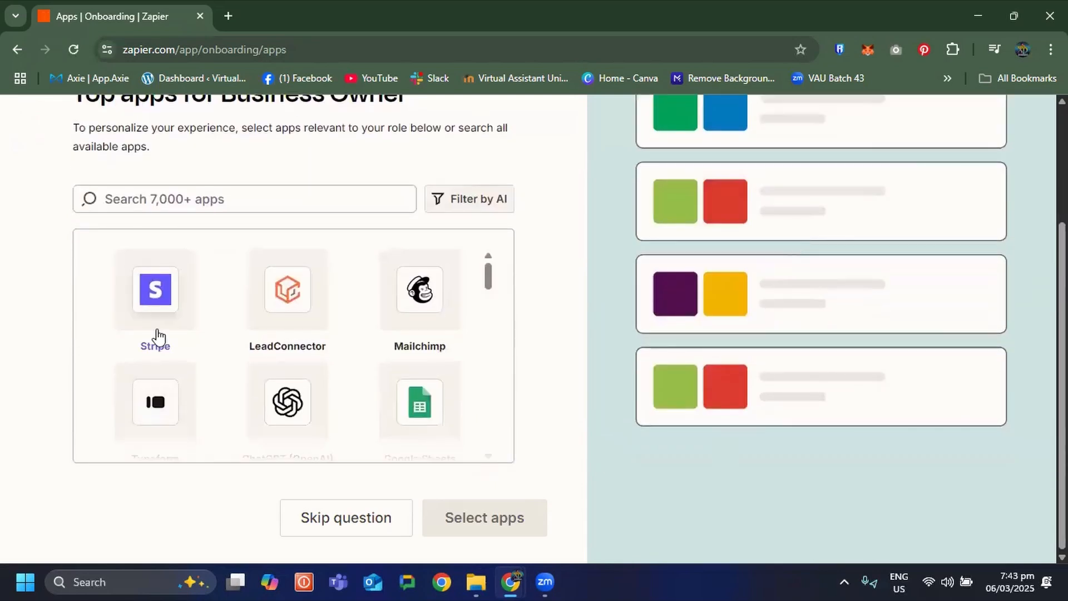
left_click(361, 530)
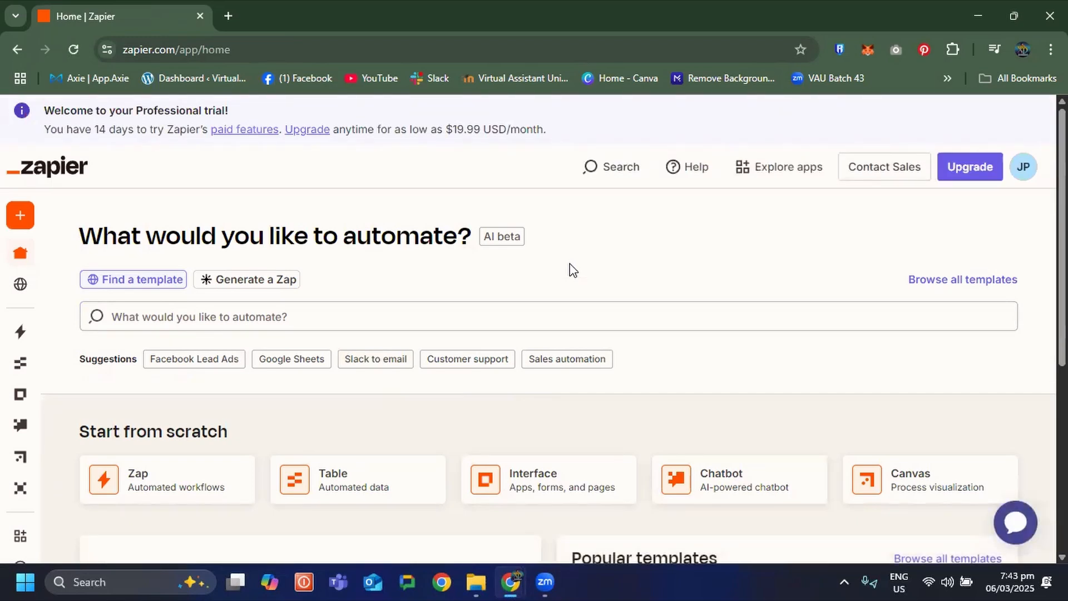
Look over the Zaps page, and examine the data sources and templates offered on the Tables page.
mouse_move(20, 253)
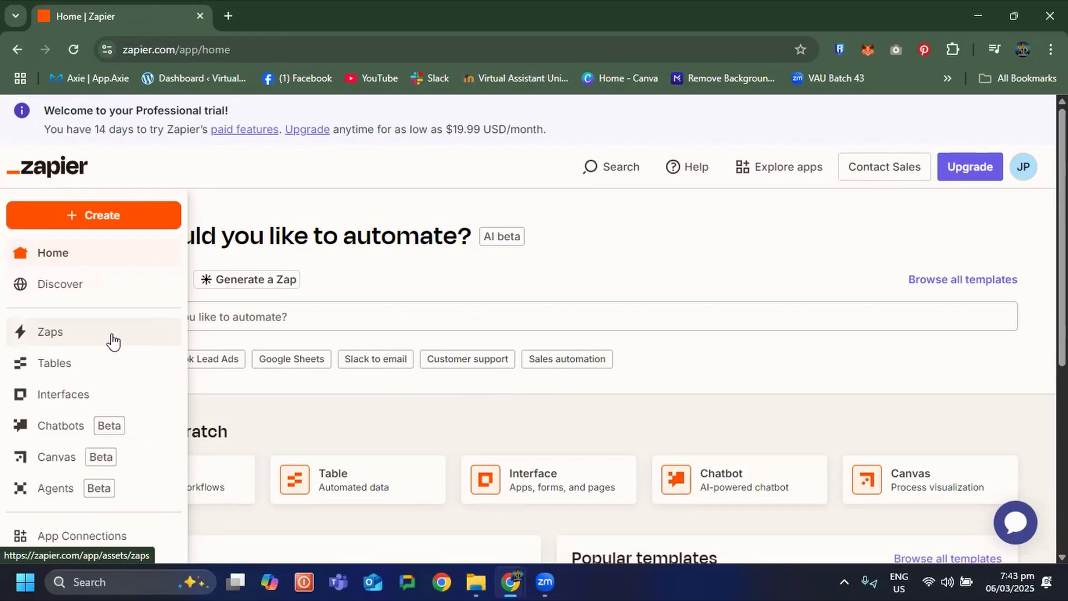
left_click(113, 341)
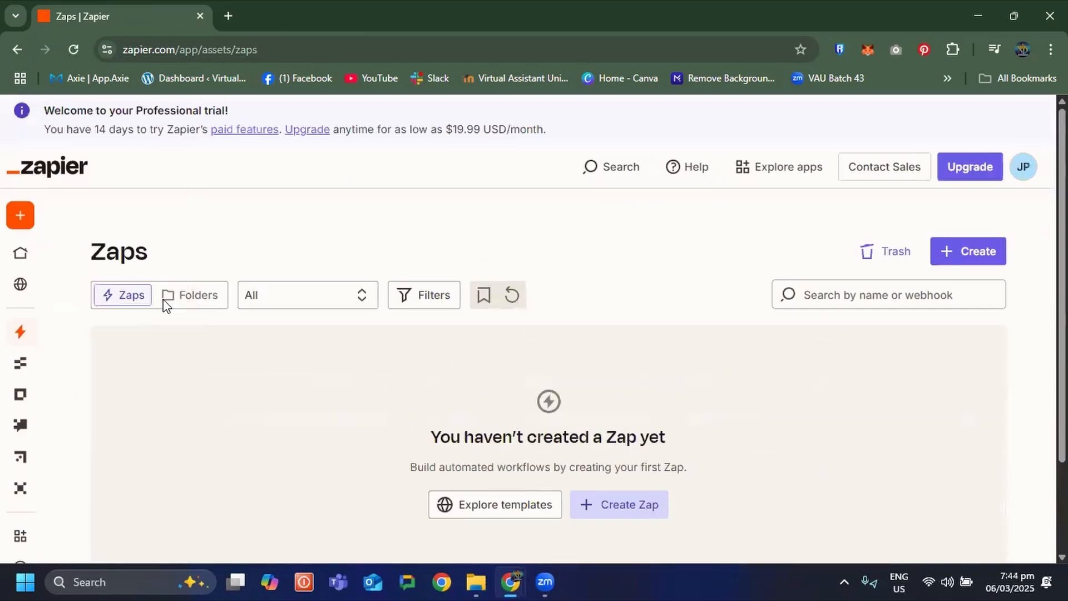
mouse_move(9, 375)
left_click(58, 370)
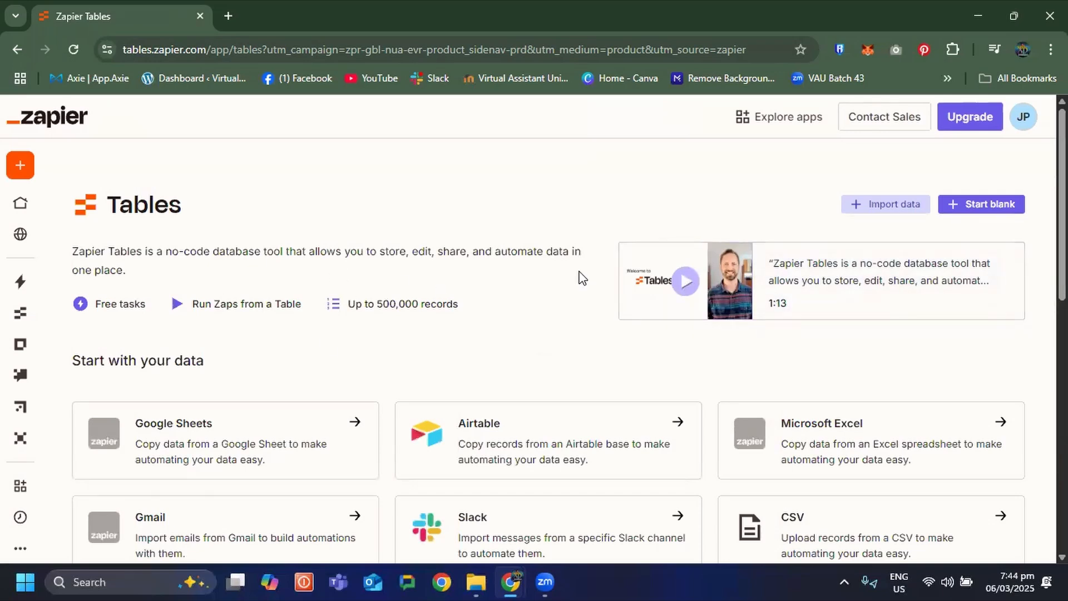
scroll(730, 330, "down", 3)
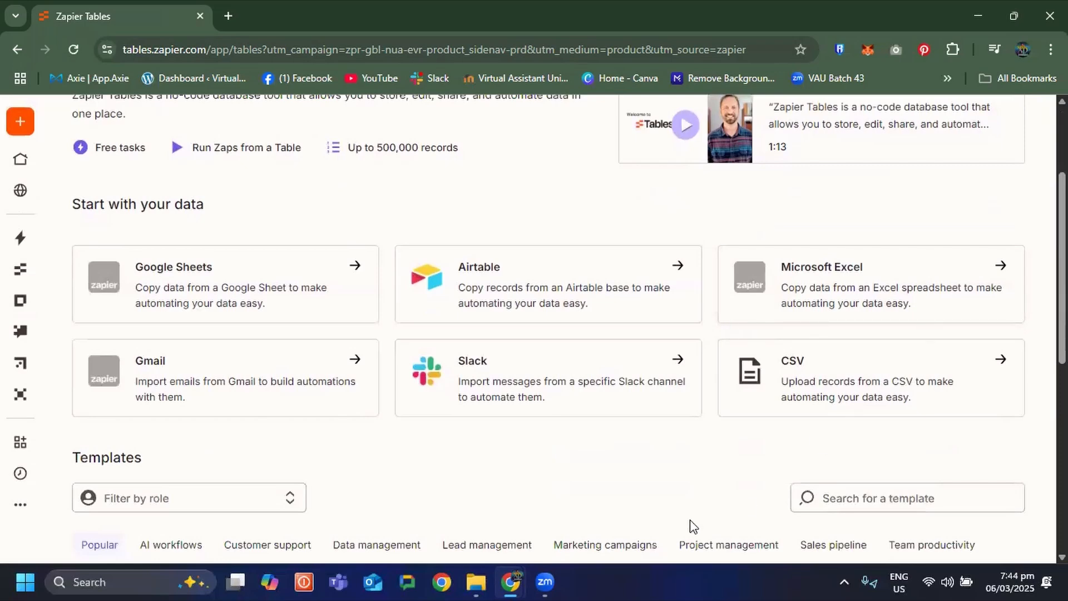
scroll(533, 509, "down", 3)
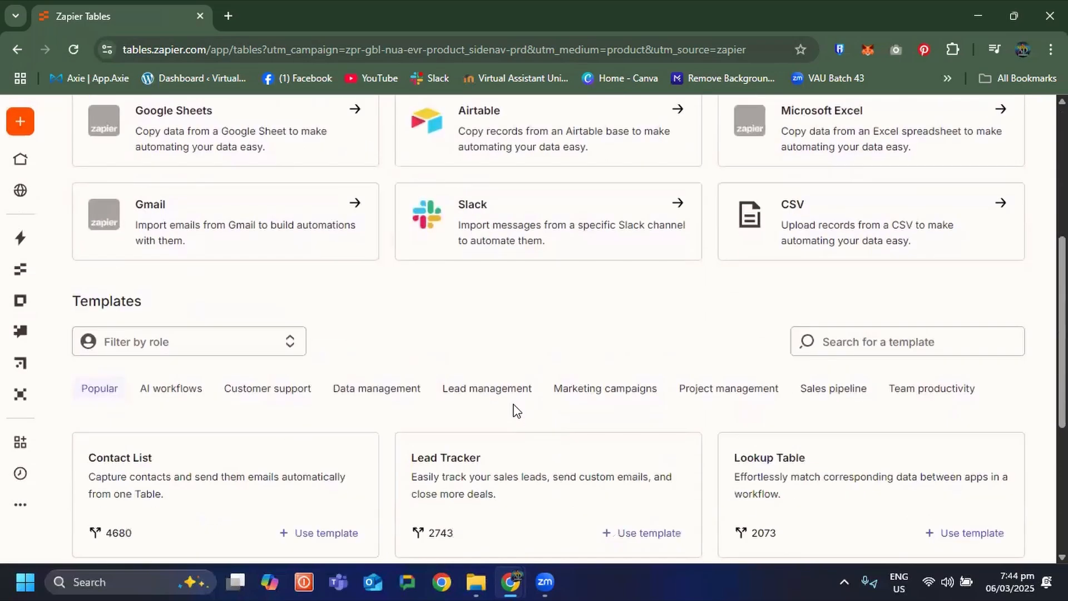
scroll(512, 405, "down", 6)
scroll(507, 400, "up", 12)
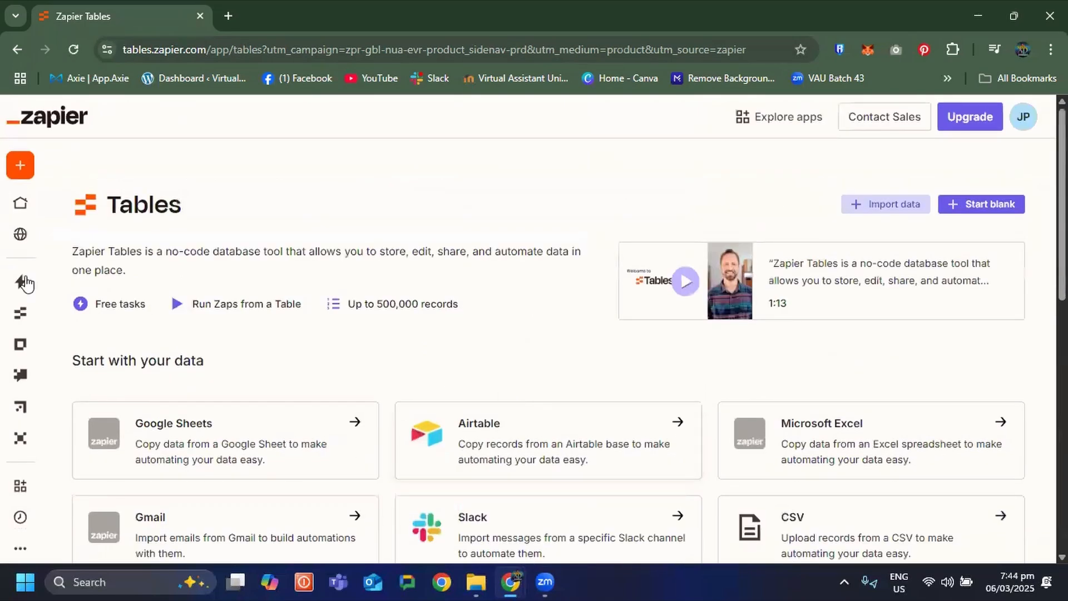
Look over the Interfaces, Chatbots, Canvas and Agents product pages, and close the Canvas page.
left_click(27, 346)
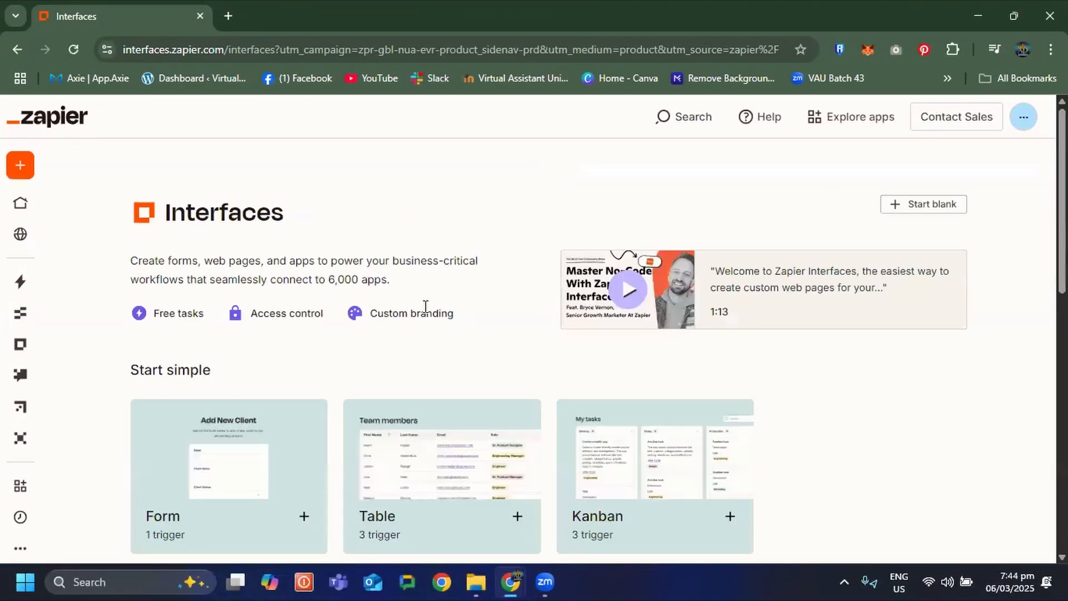
scroll(625, 303, "down", 4)
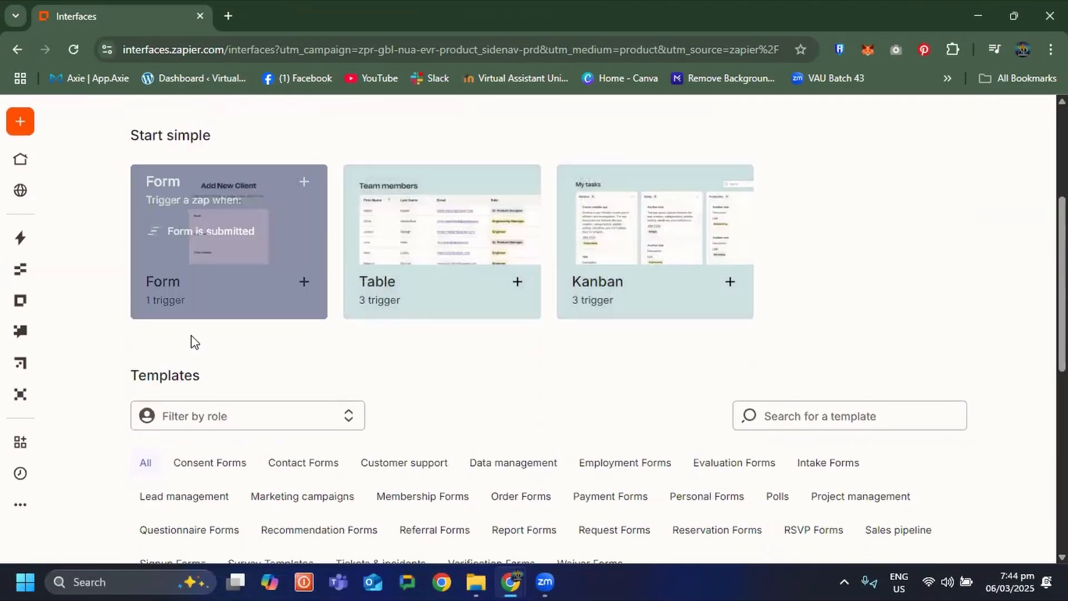
scroll(677, 320, "up", 4)
mouse_move(3, 309)
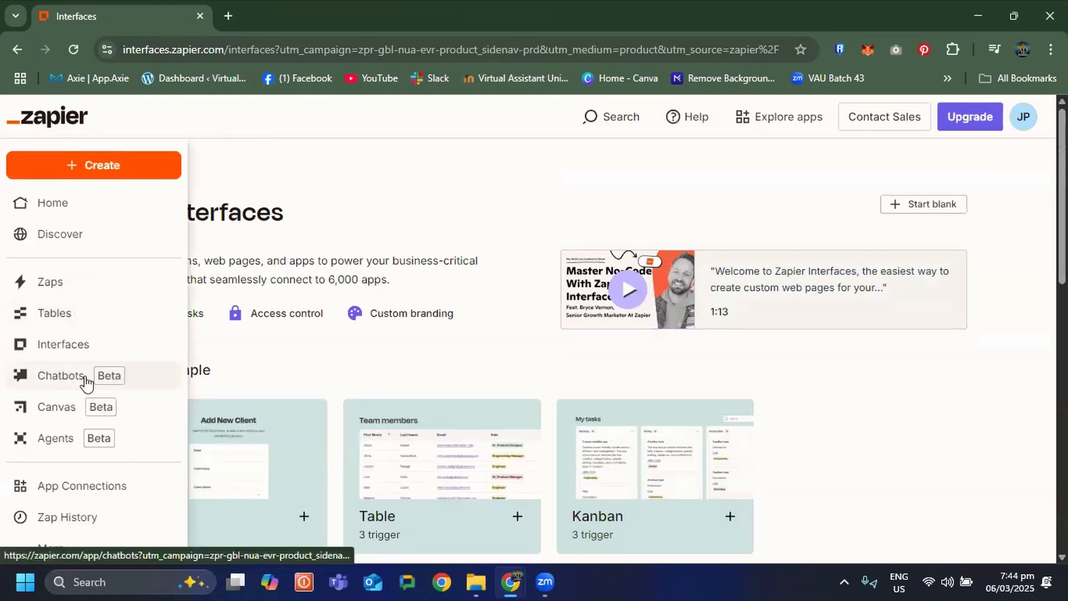
left_click(61, 376)
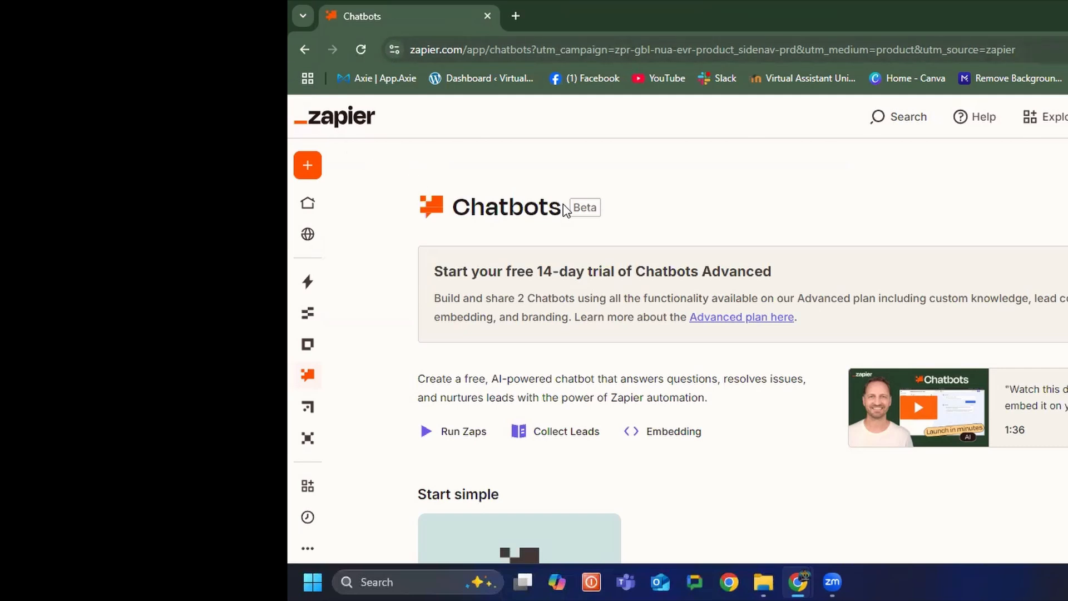
mouse_move(289, 177)
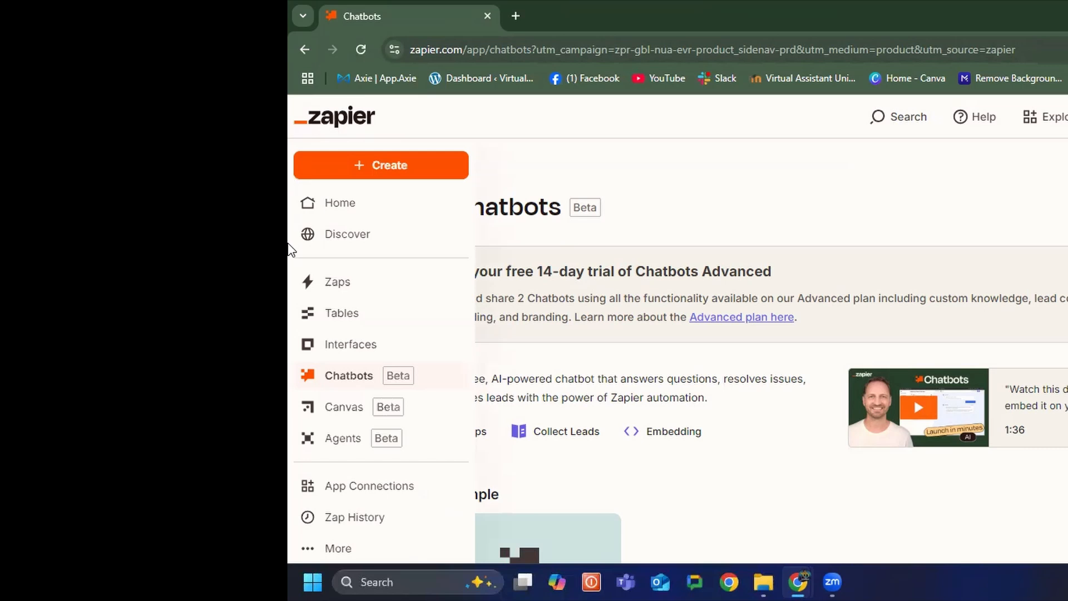
left_click(348, 408)
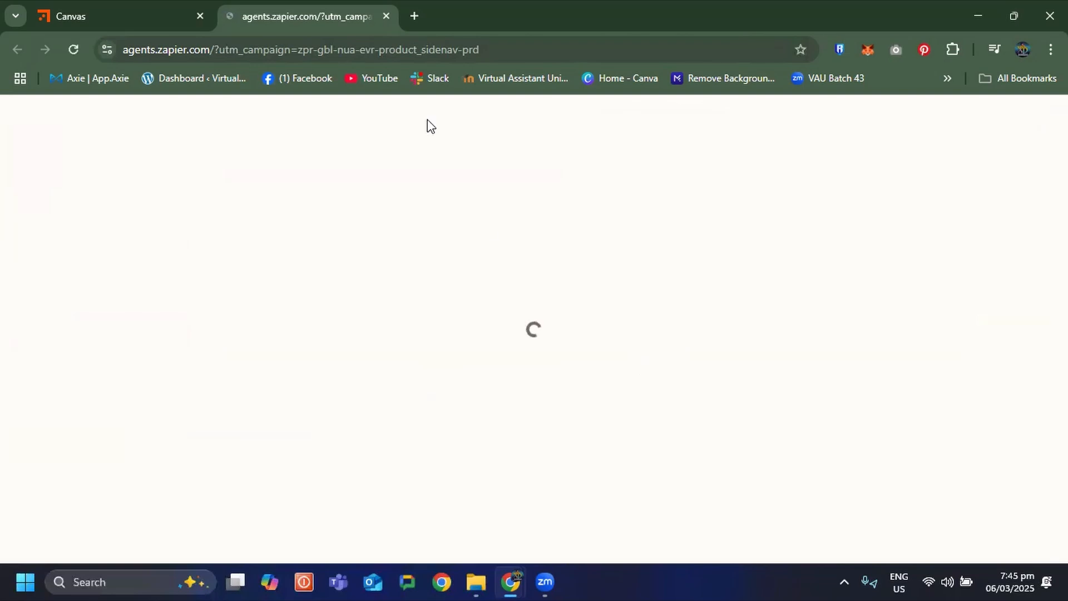
left_click(200, 16)
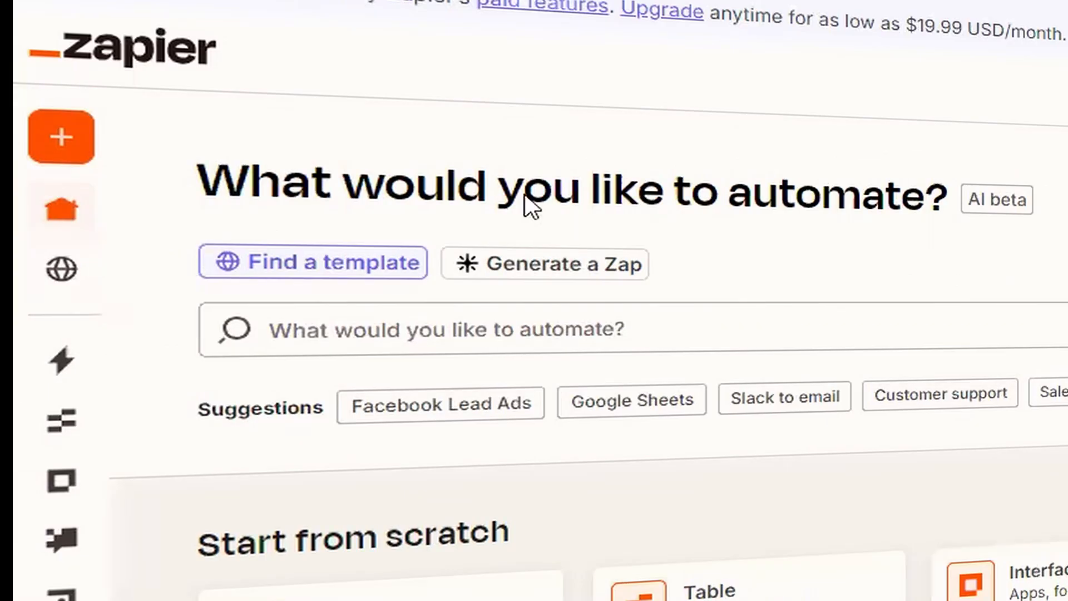
Create a new Zap and choose Gmail as the app for its trigger.
mouse_move(86, 155)
left_click(128, 156)
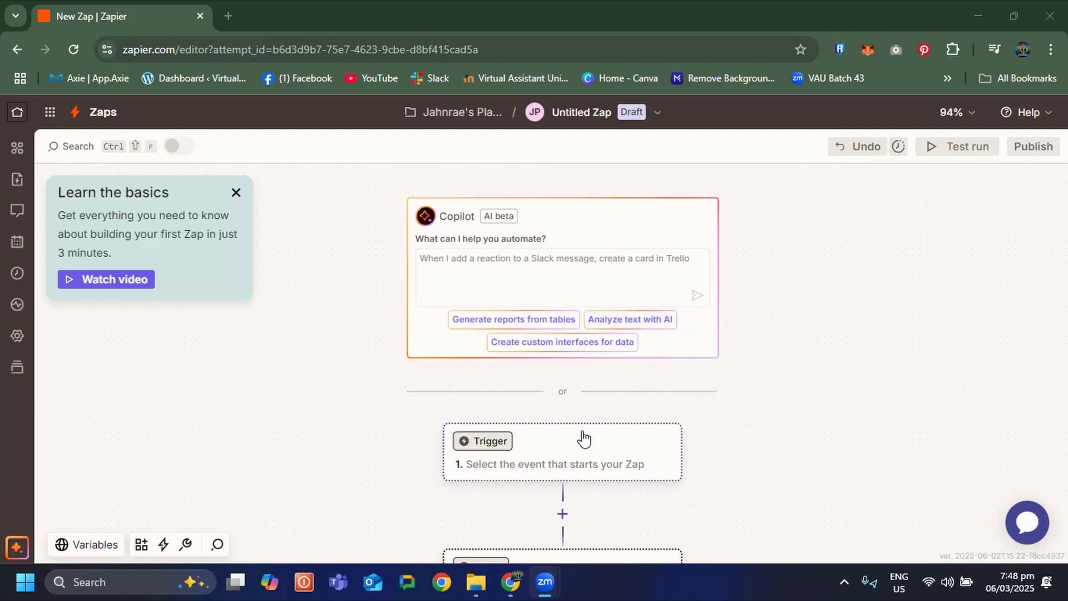
scroll(581, 434, "down", 2)
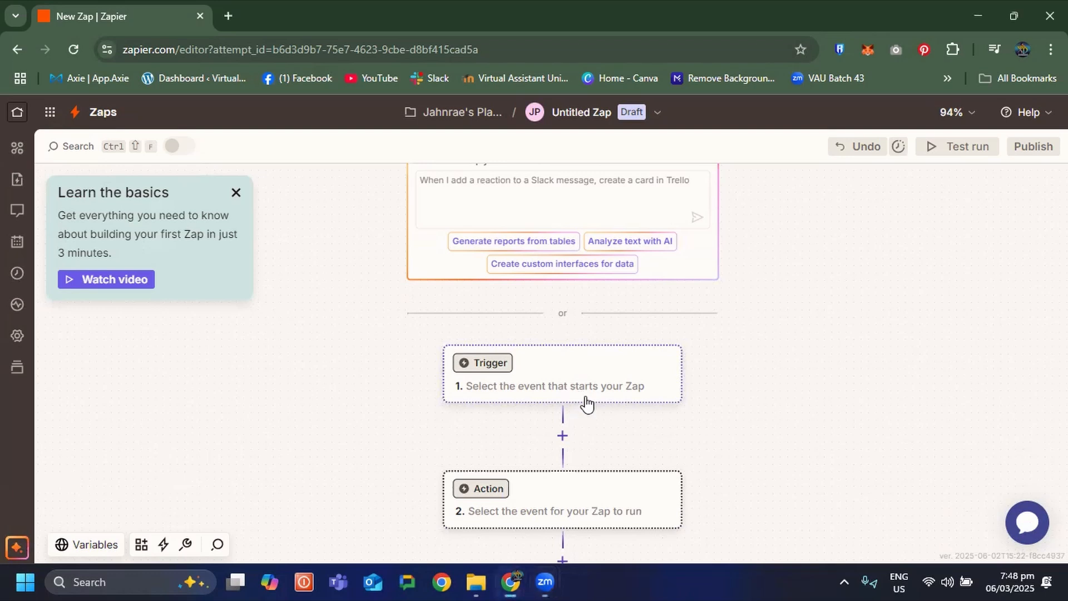
left_click(589, 392)
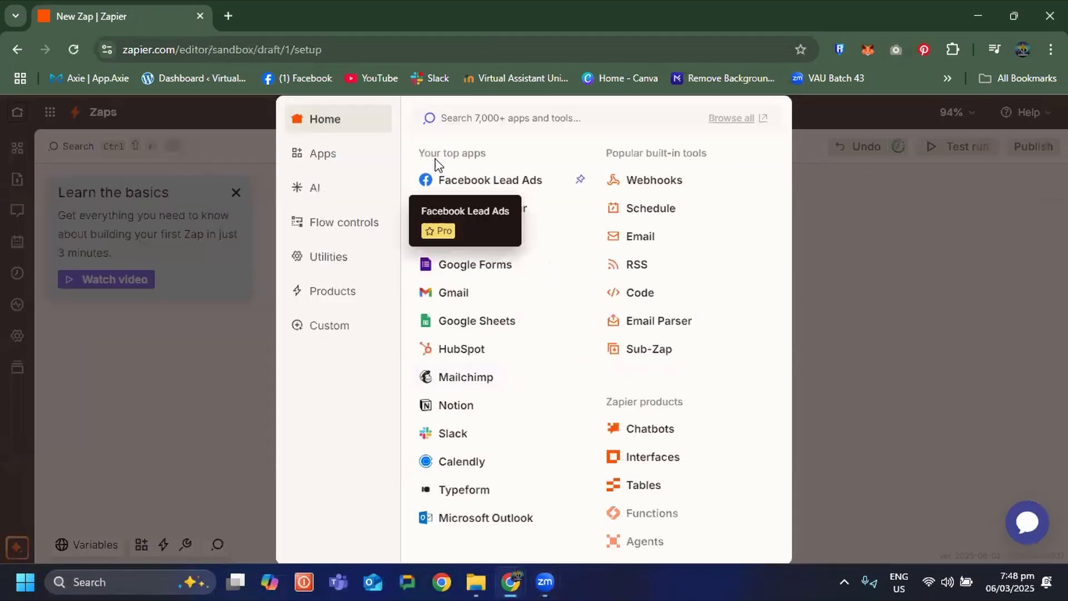
left_click(461, 297)
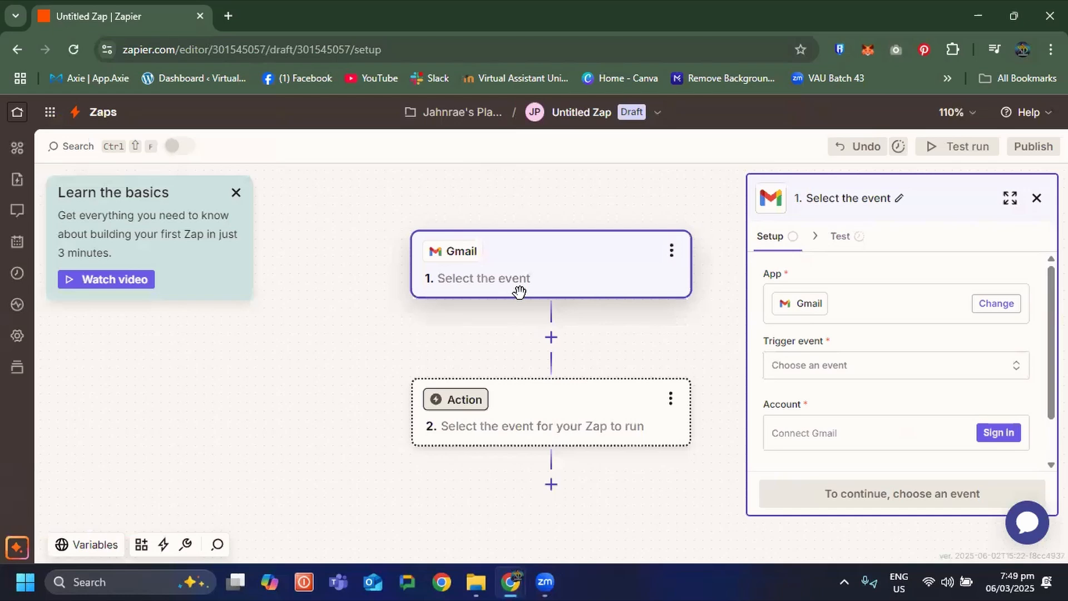
Set the Gmail trigger event to New Email.
left_click(672, 250)
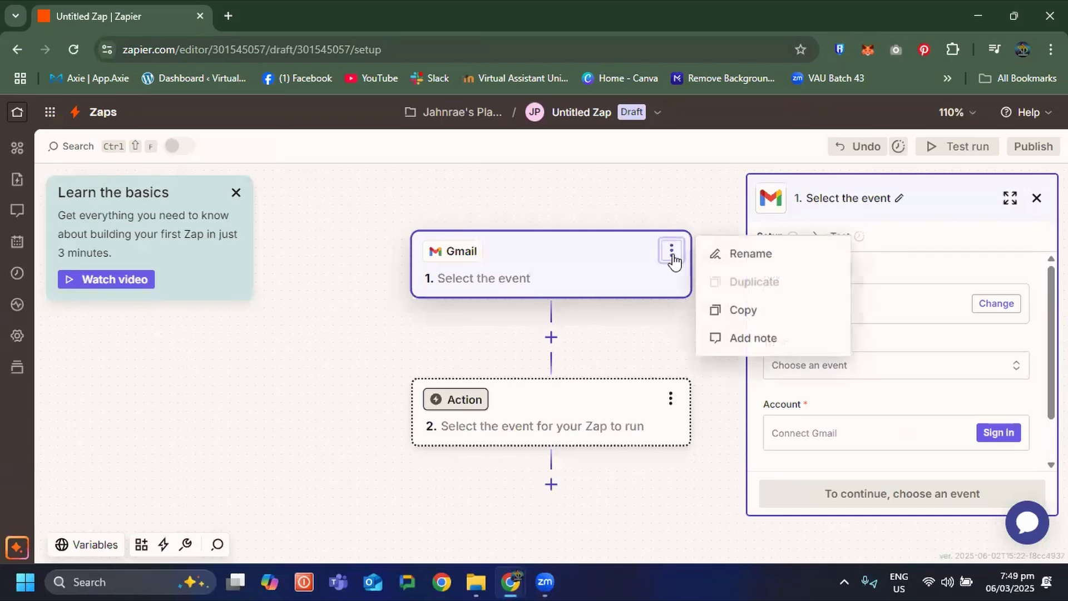
left_click(673, 256)
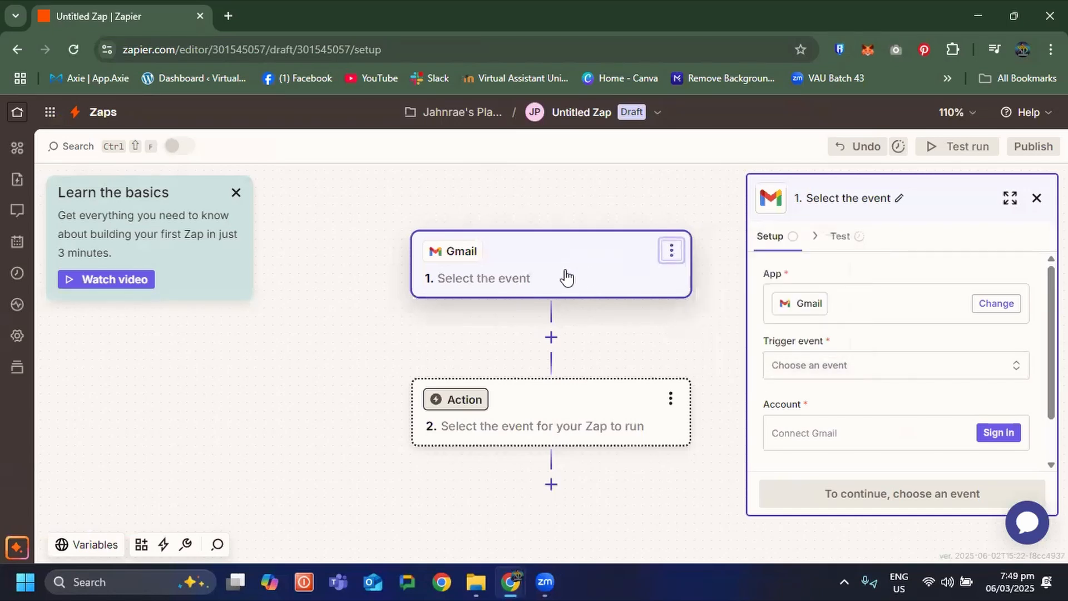
left_click(868, 365)
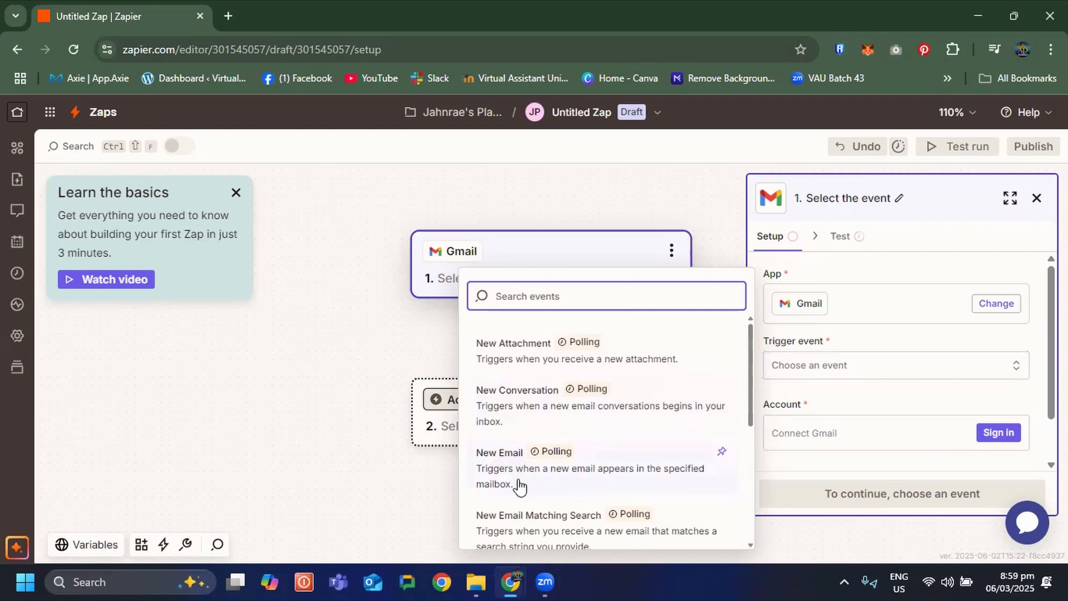
left_click(632, 475)
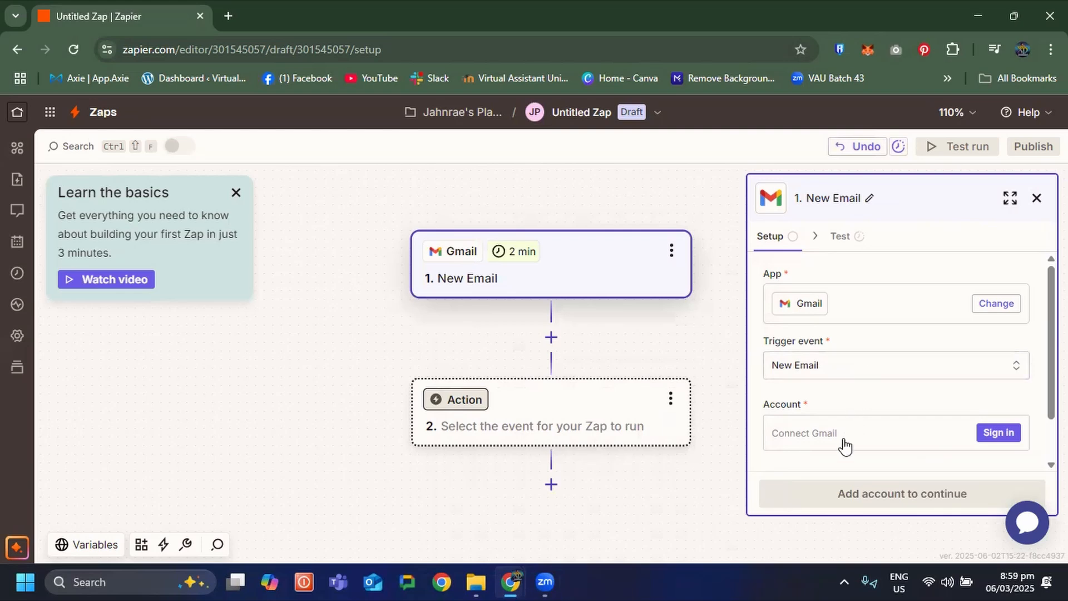
Connect the Google account to the Gmail trigger with all requested access granted, and open the trigger's test stage.
left_click(999, 433)
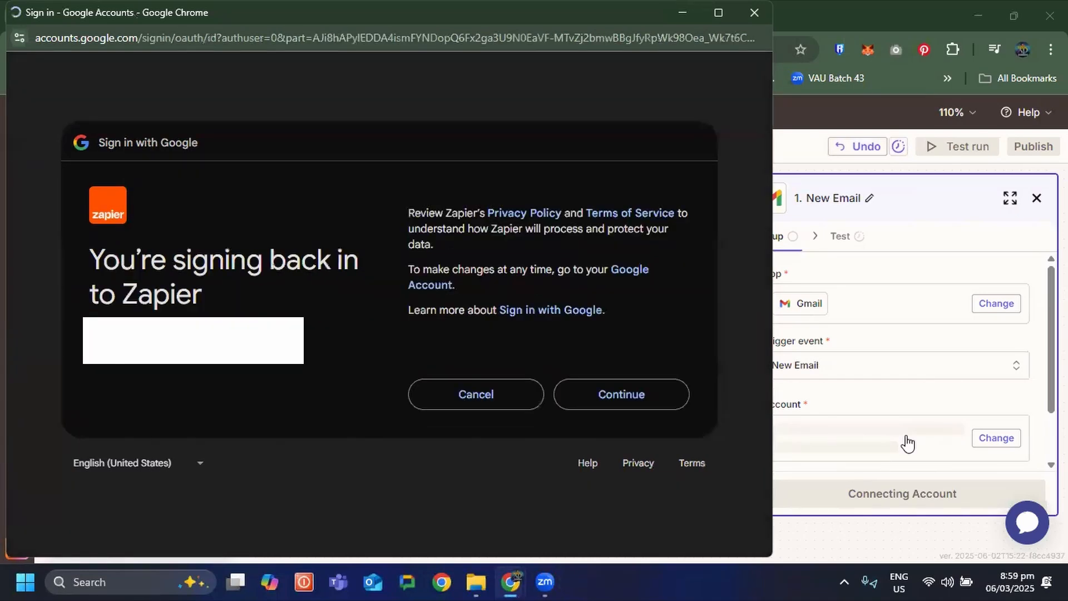
left_click(640, 399)
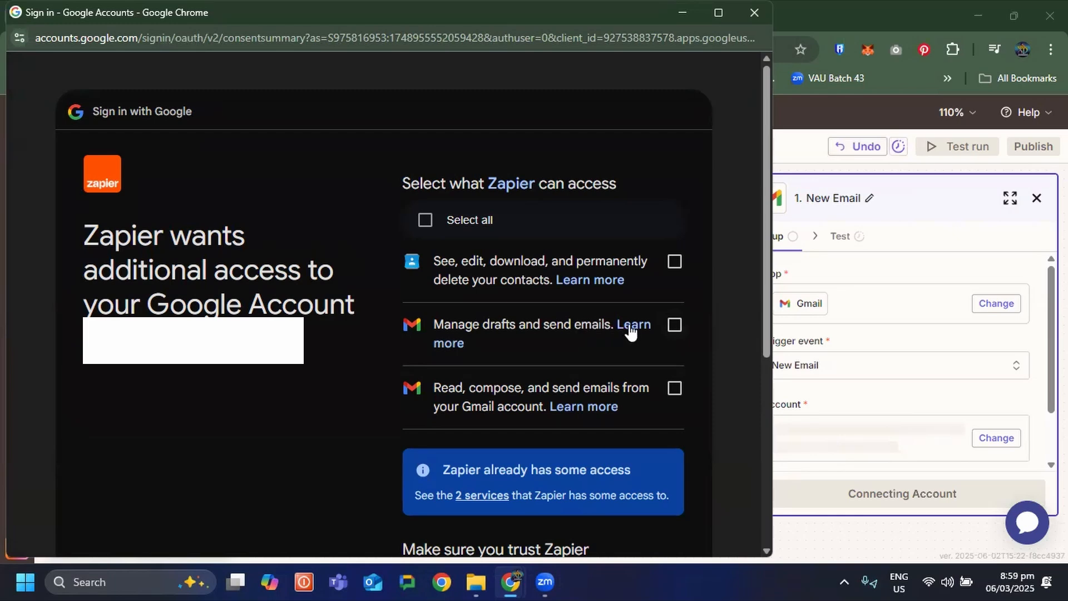
left_click(425, 221)
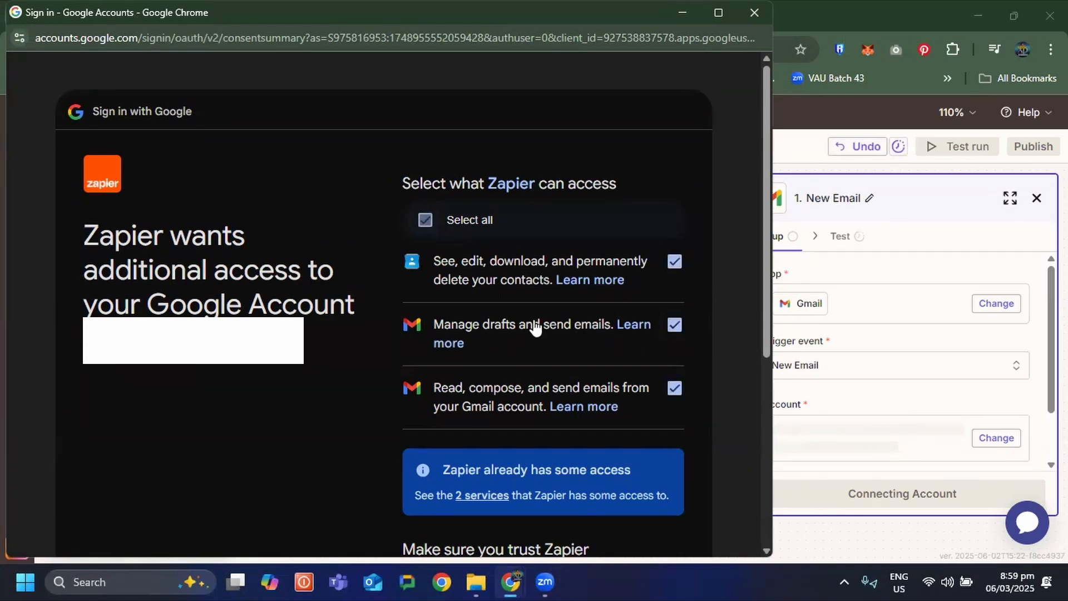
scroll(676, 456, "down", 3)
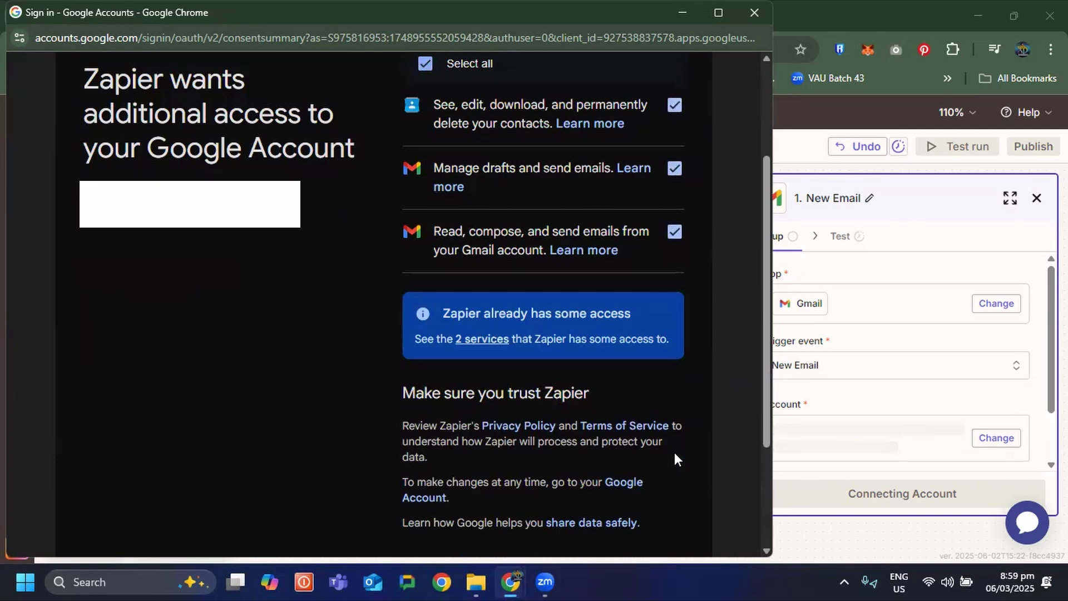
scroll(674, 451, "down", 3)
left_click(649, 430)
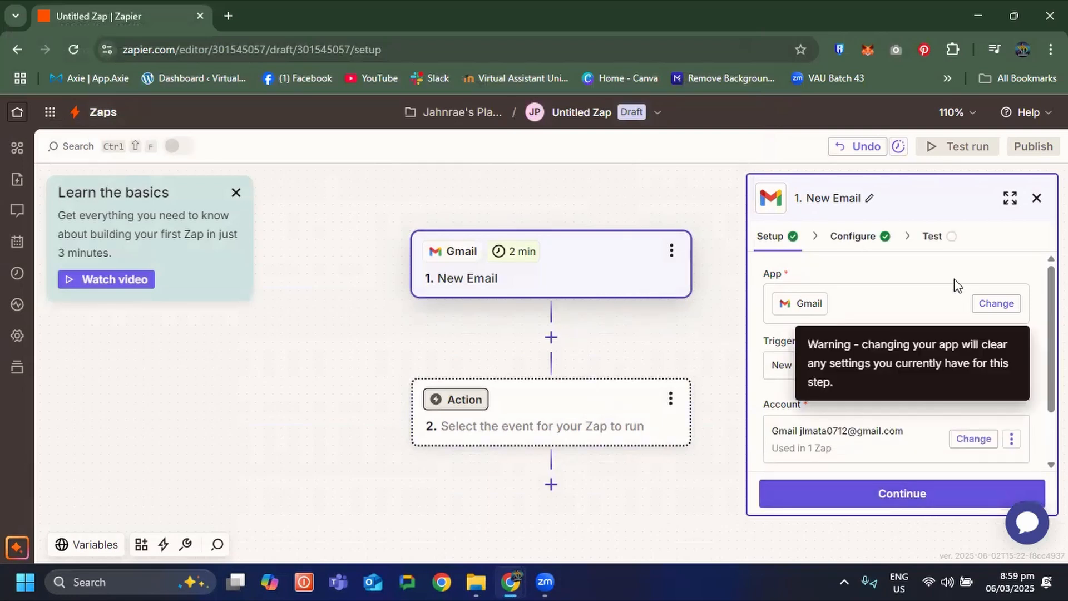
left_click(945, 240)
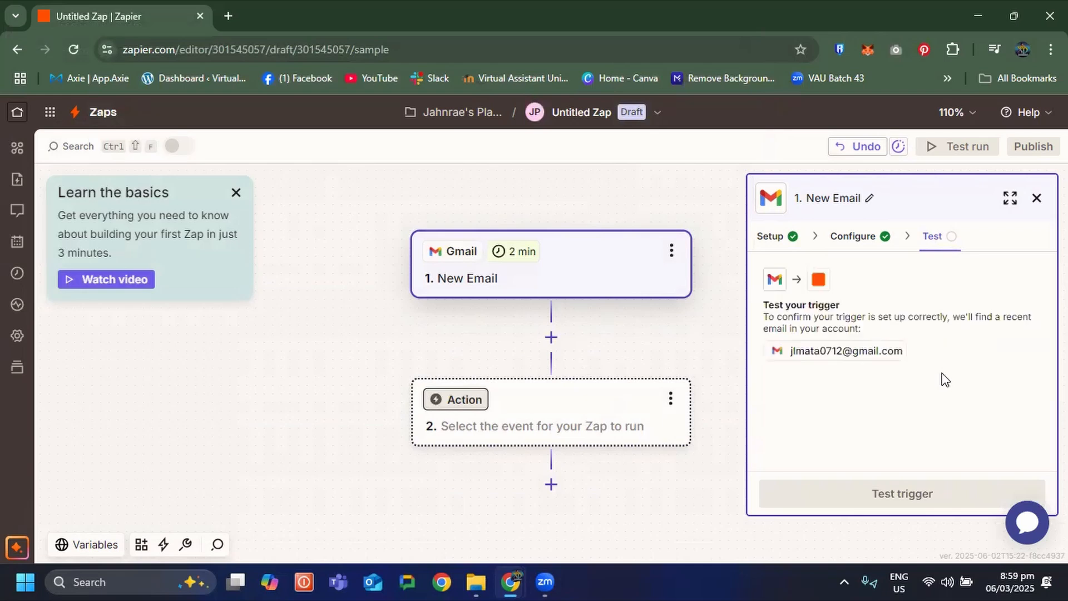
Test the Gmail trigger, and check the Google security alert email in the Gmail inbox before returning to the Zap.
left_click(942, 494)
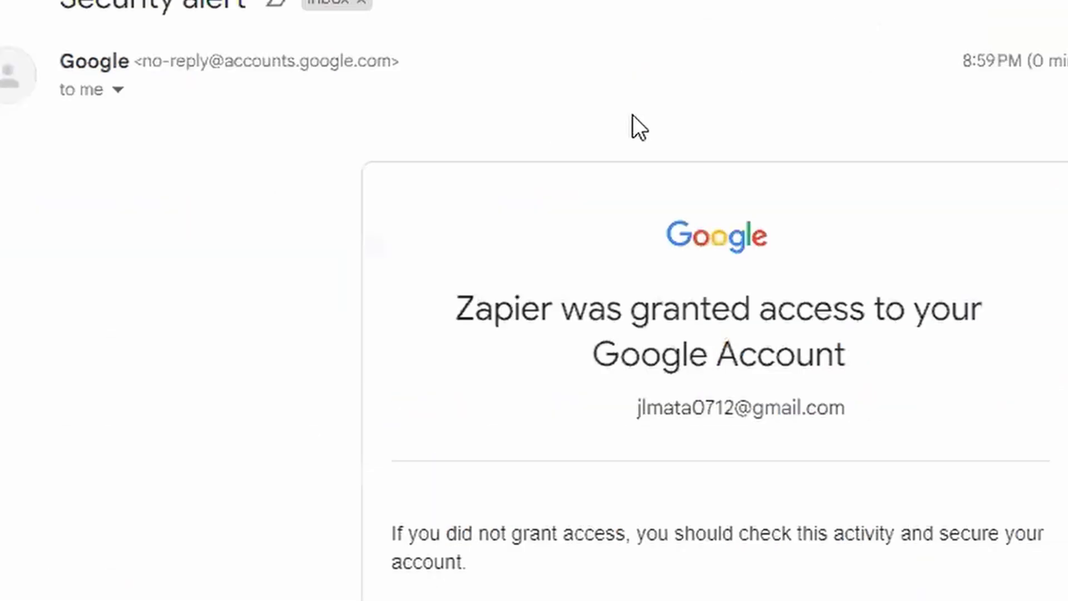
scroll(946, 179, "down", 8)
scroll(946, 188, "up", 8)
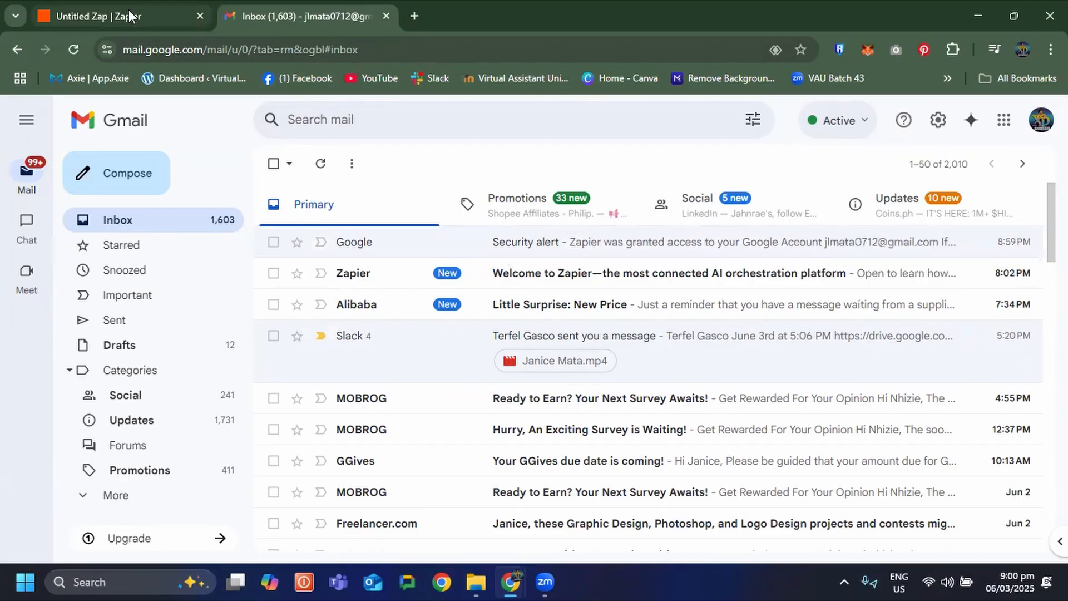
left_click(129, 15)
left_click(930, 323)
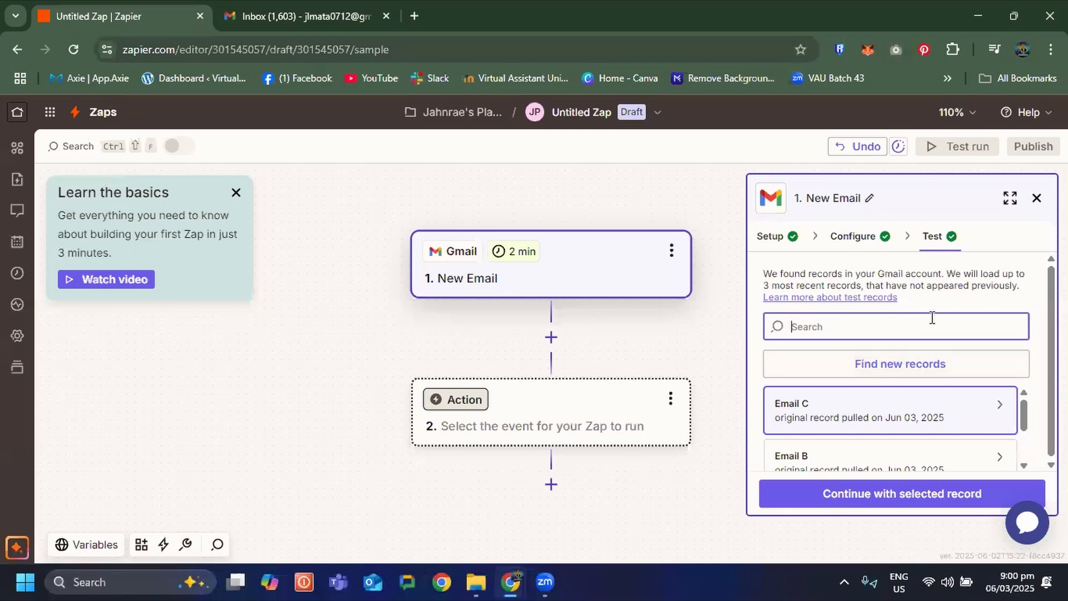
Preview the email records found by the trigger test and continue with Email A as the selected record.
left_click(304, 582)
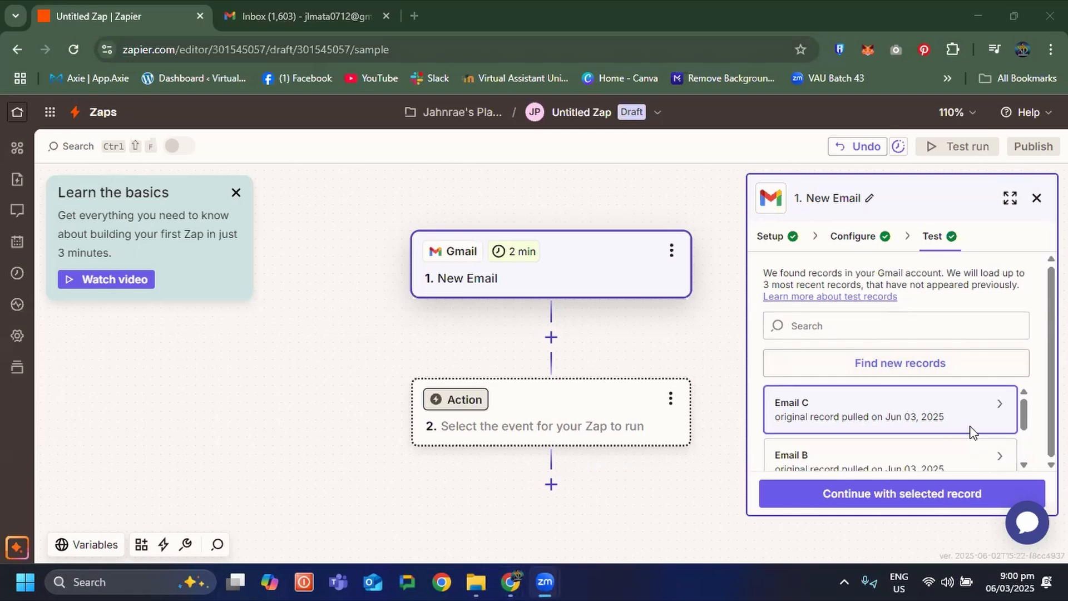
mouse_move(1025, 414)
left_mouse_down()
mouse_move(1025, 457)
mouse_move(1018, 405)
left_mouse_up()
mouse_move(966, 421)
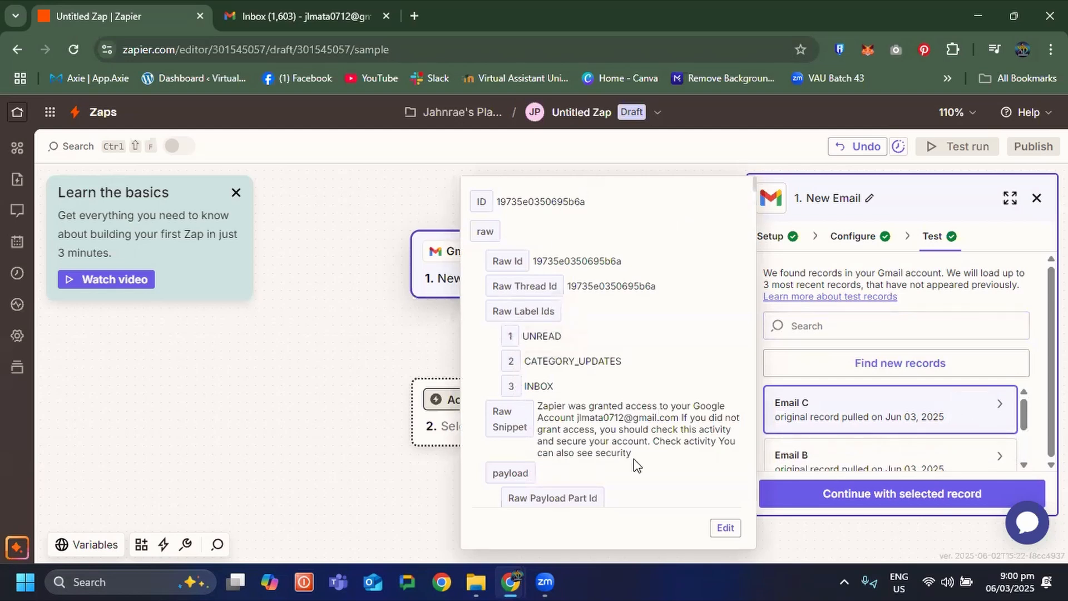
scroll(945, 437, "down", 2)
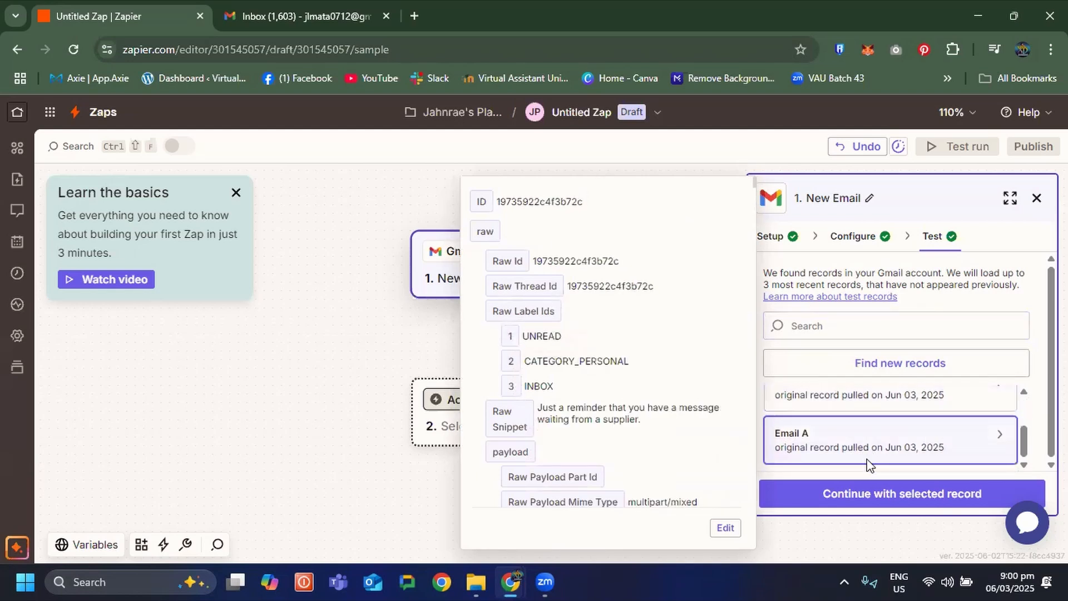
left_click(860, 504)
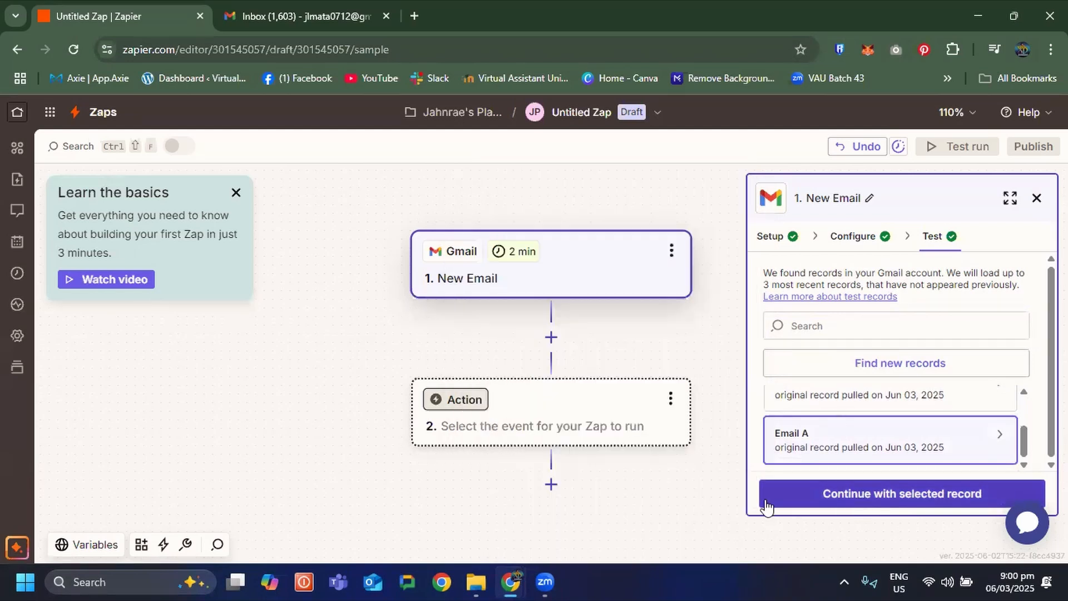
left_click(944, 502)
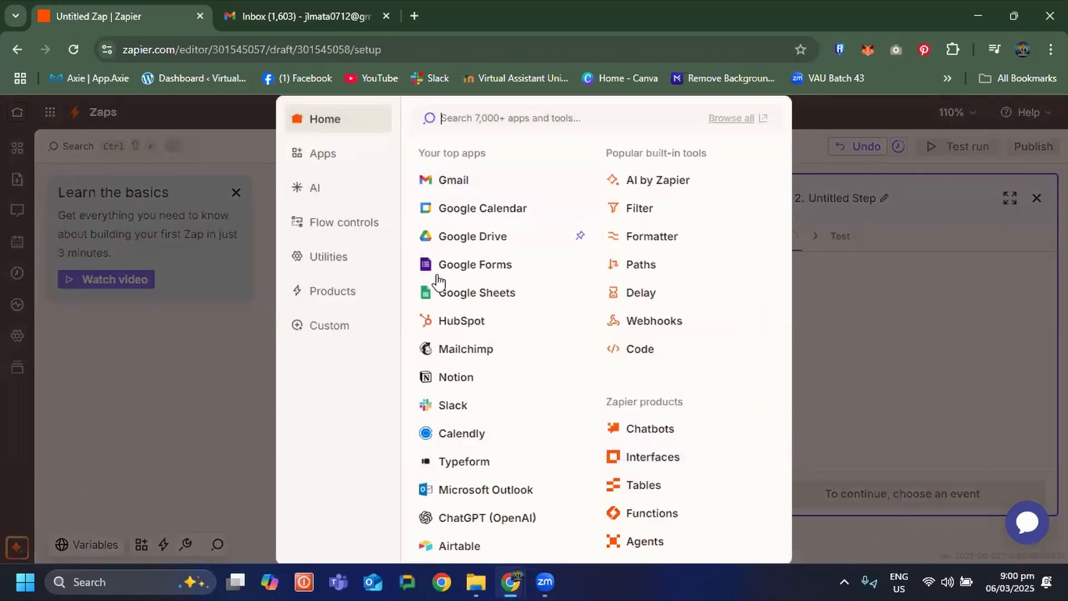
Choose Slack as the action app and set its action event to Send Direct Message.
left_click(470, 411)
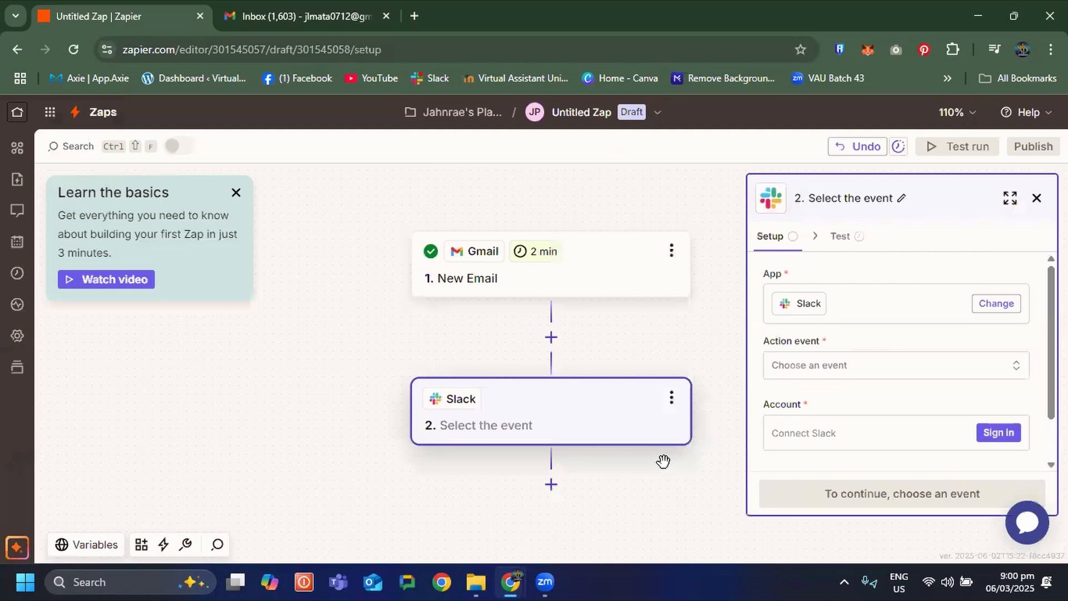
left_click(884, 367)
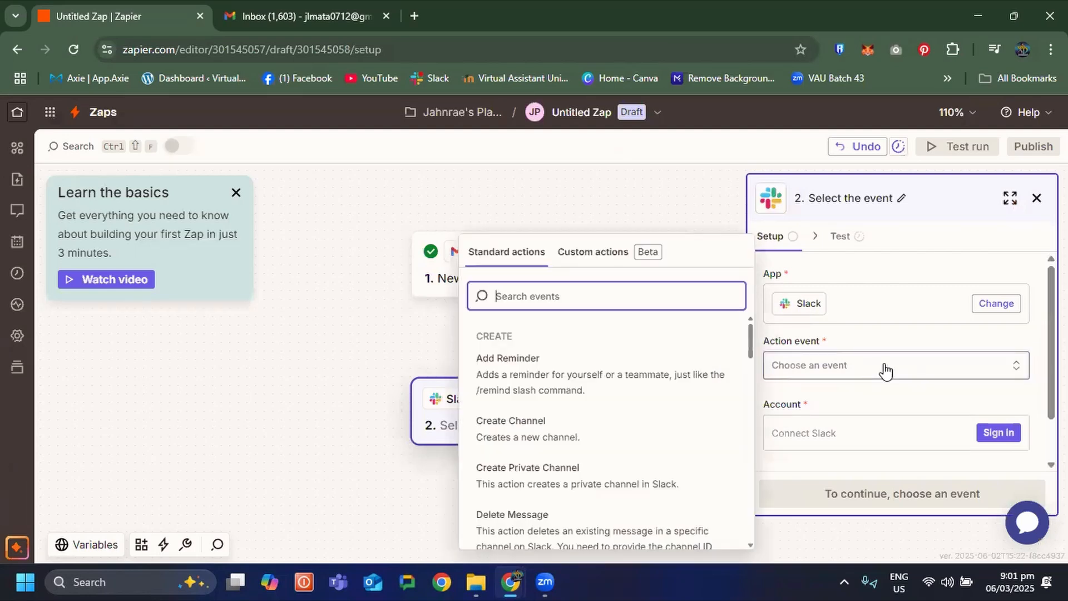
scroll(640, 425, "down", 10)
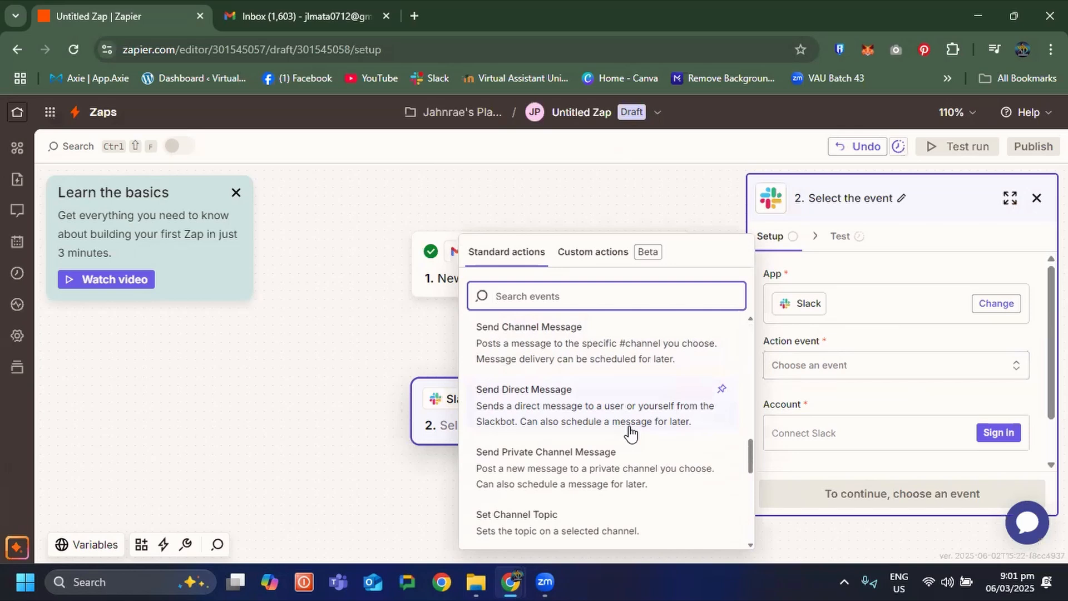
left_click(681, 431)
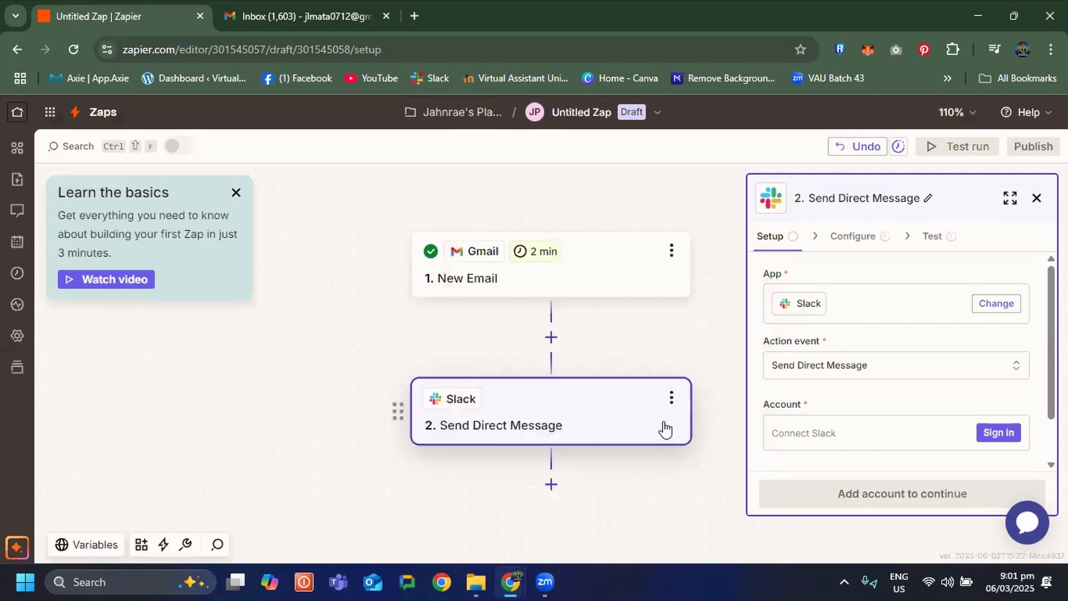
Connect the Slack account in the VAU Batch 43 workspace, allow Zapier's requested access, and continue to the action's configuration.
left_click(858, 443)
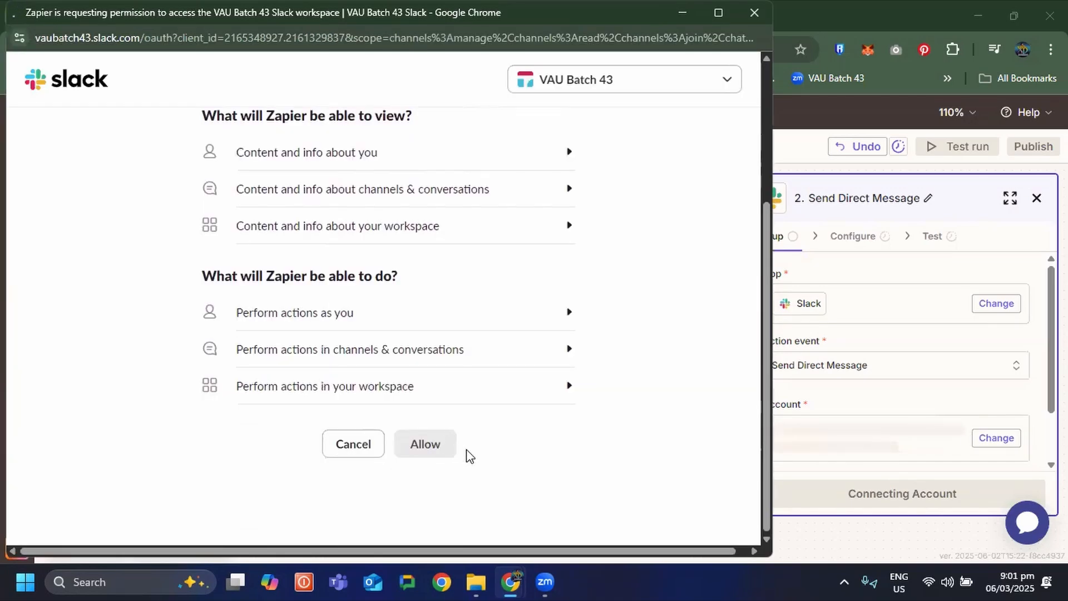
left_click(451, 448)
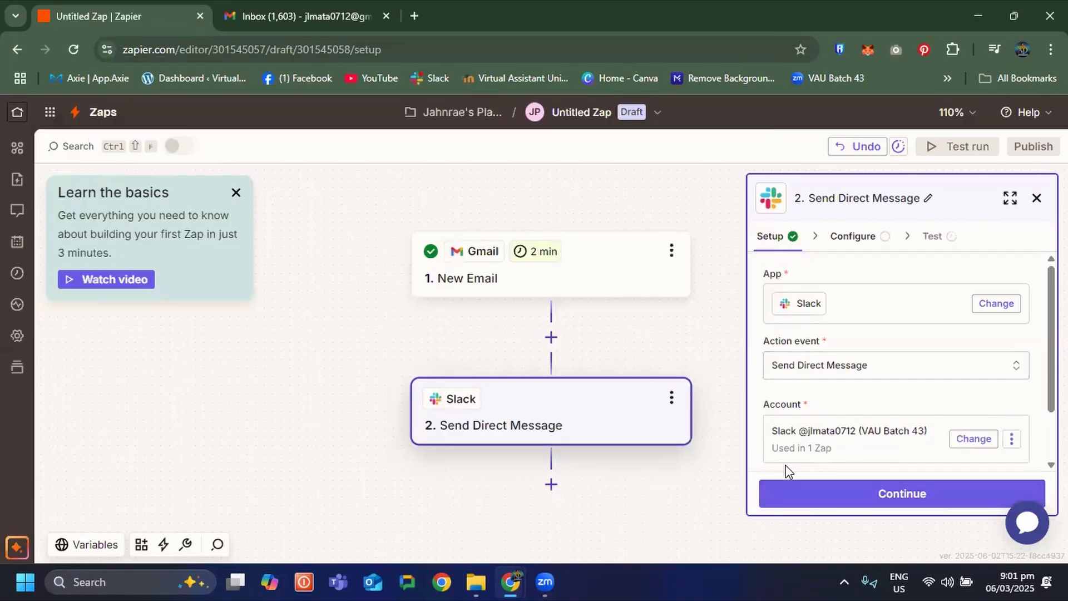
left_click(890, 498)
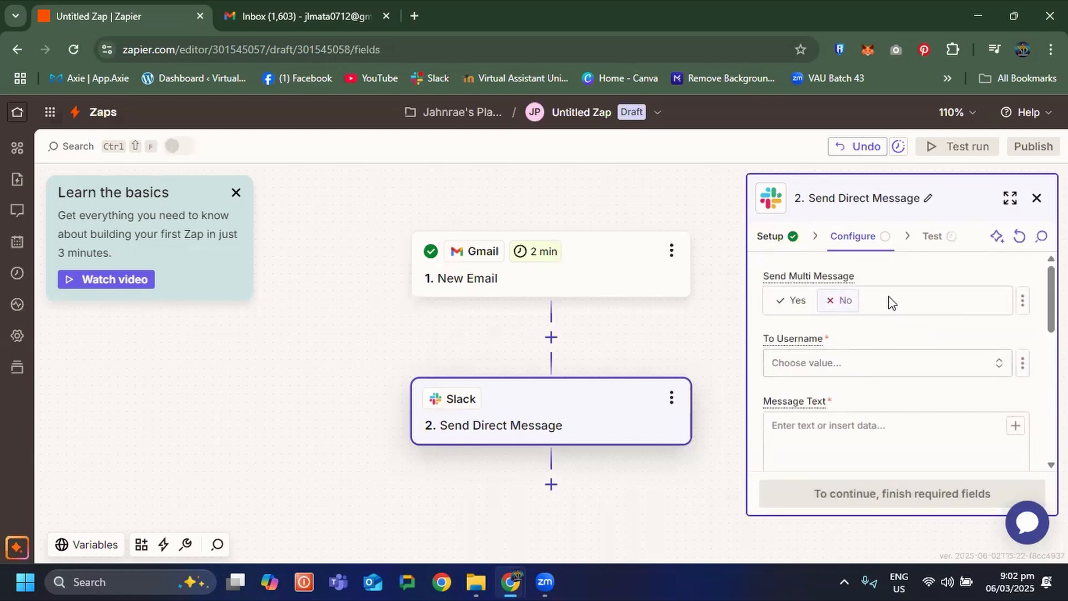
Set Send Multi Message to No and select the recipient's Slack username for the direct message.
left_click(849, 308)
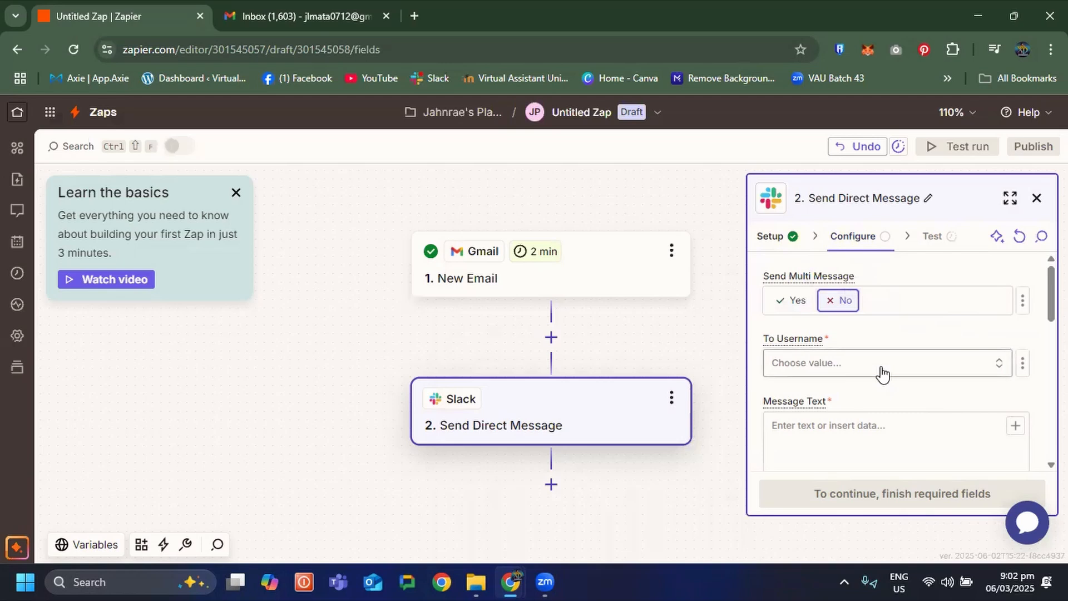
left_click(827, 369)
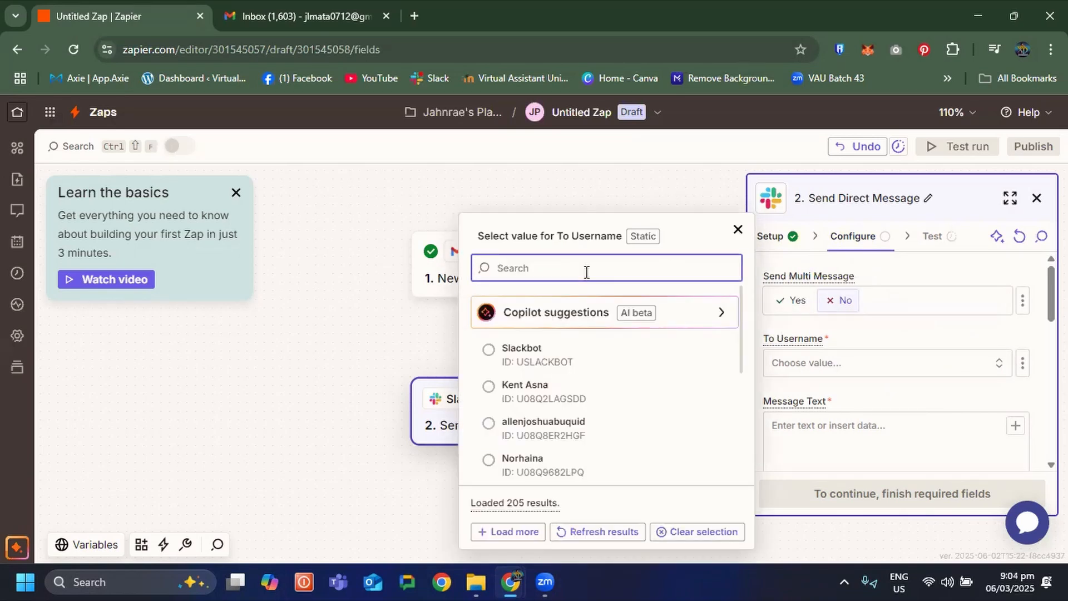
type("rey")
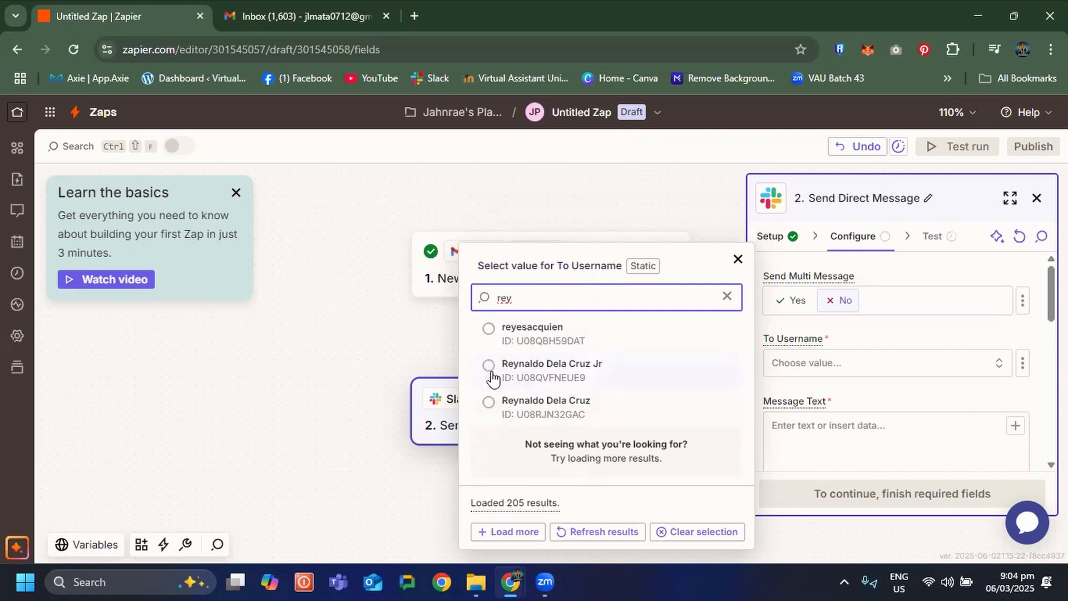
left_click(492, 403)
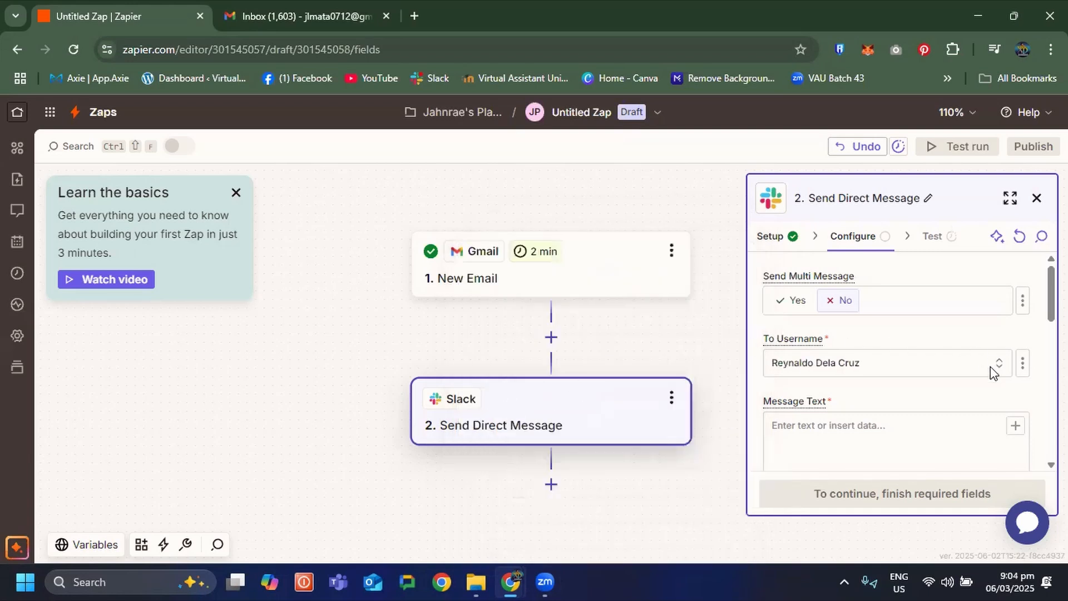
Enter "Testing Zapier" as the message text and set Send as a bot to No.
left_click(852, 427)
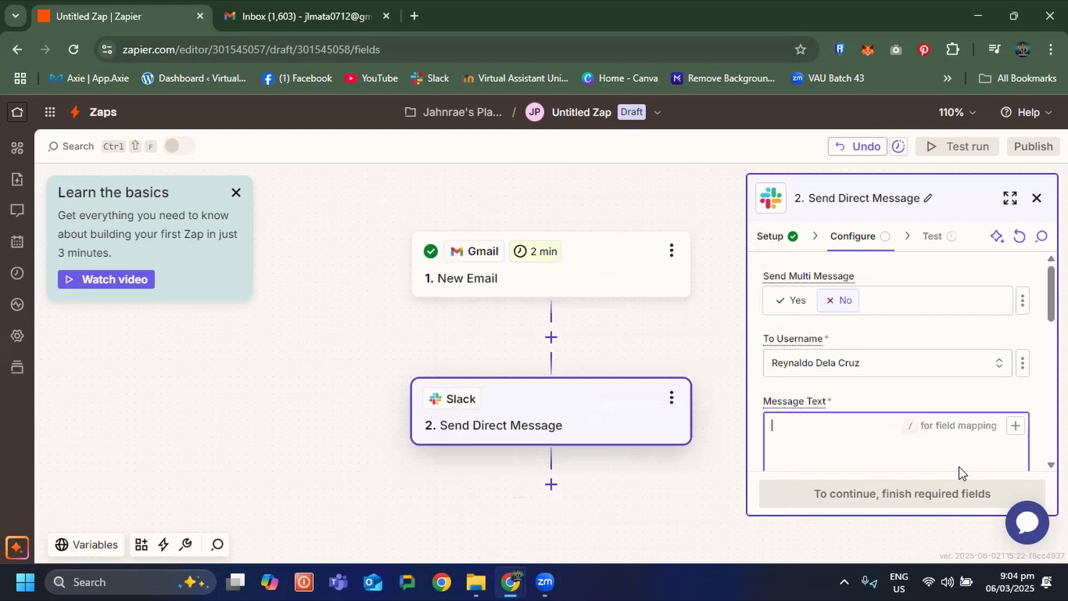
type("Testing Zapier")
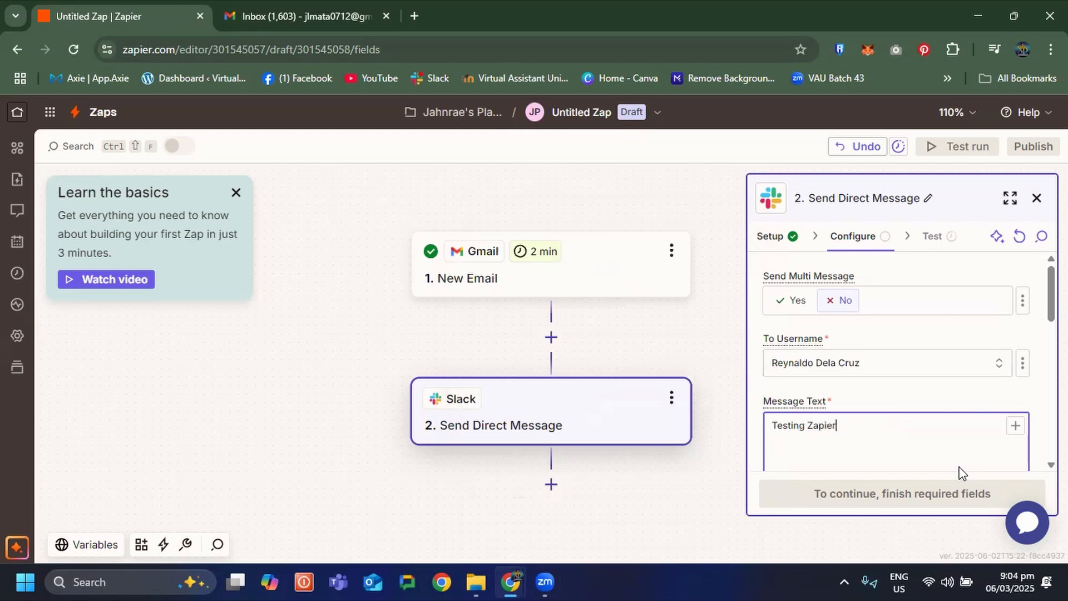
scroll(989, 352, "down", 5)
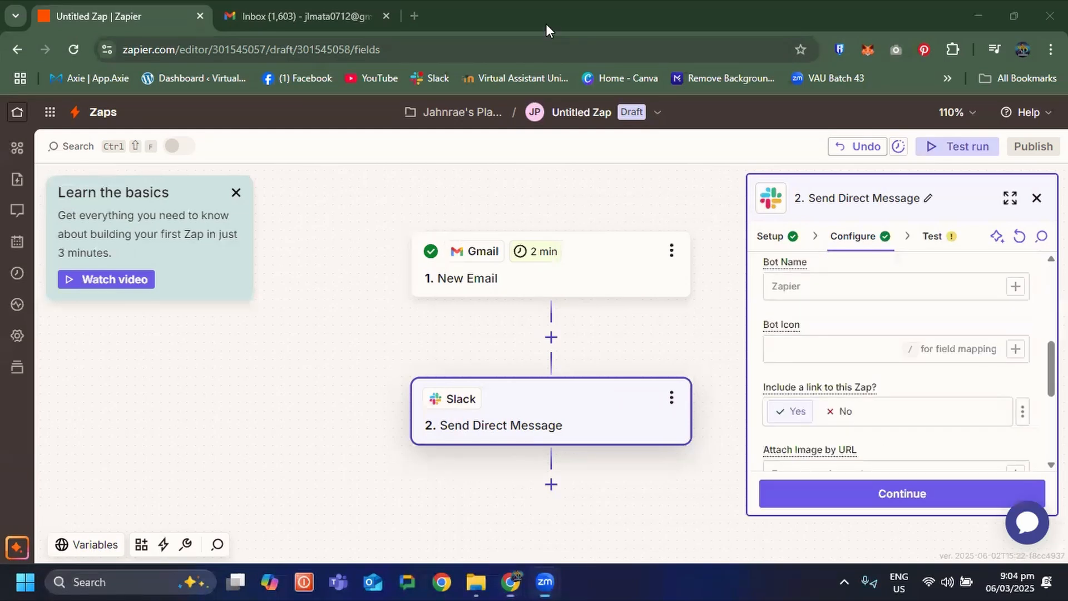
scroll(920, 376, "up", 3)
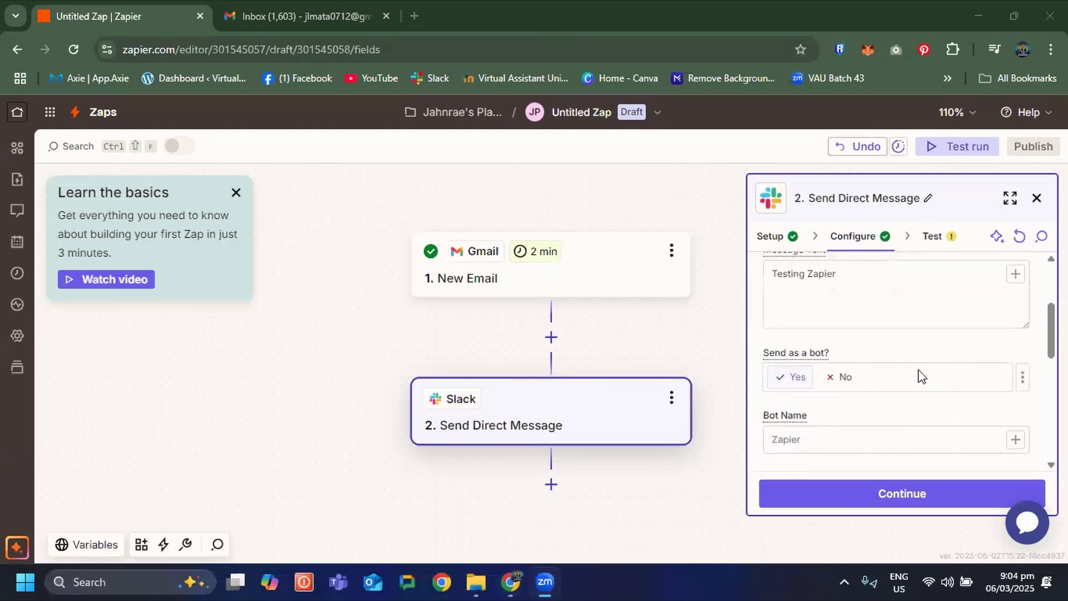
left_click(831, 384)
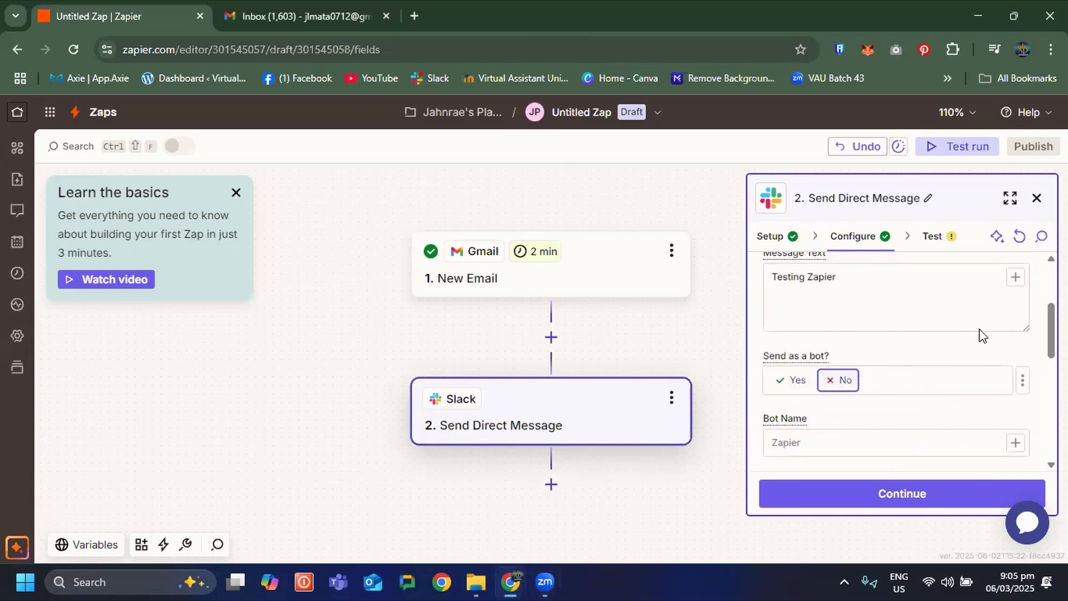
Look through the remaining direct message options, continue to the test stage and run the Slack step's test.
scroll(966, 338, "down", 3)
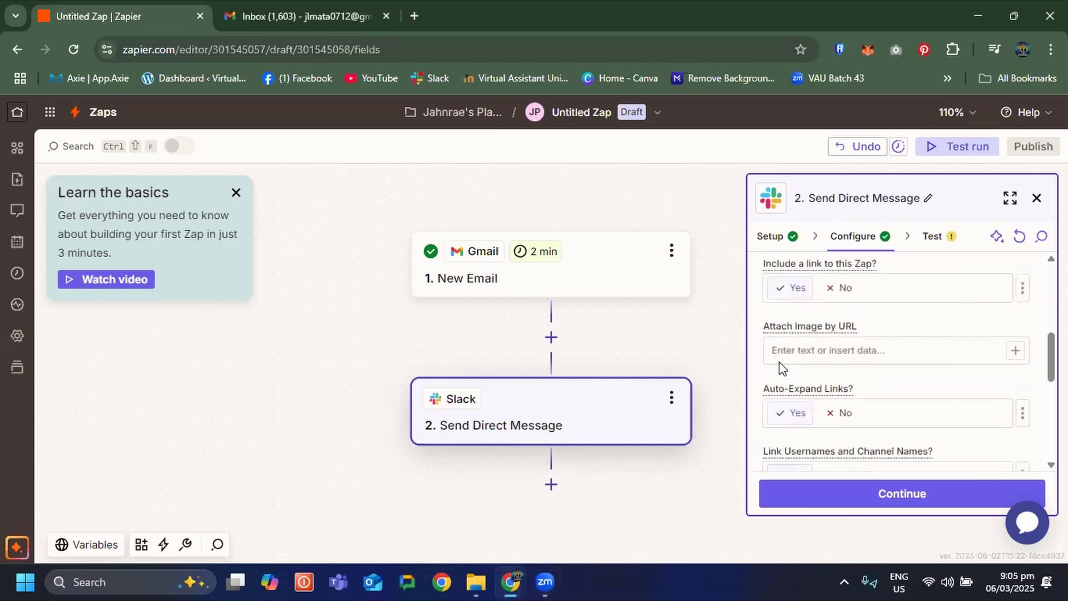
scroll(1014, 371, "down", 1)
scroll(1001, 374, "down", 3)
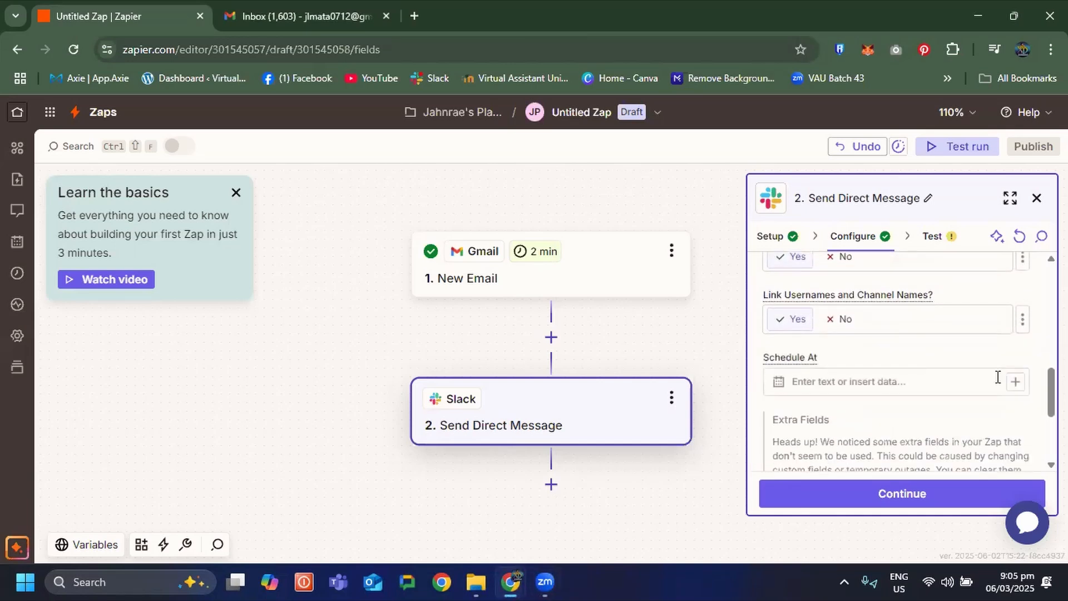
scroll(990, 386, "down", 3)
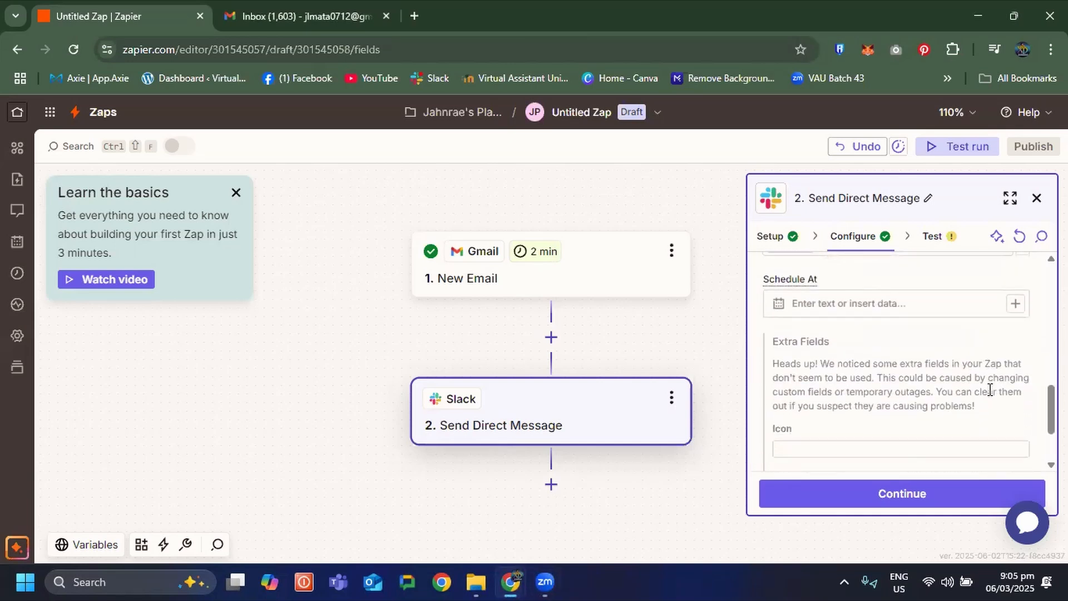
left_click(929, 500)
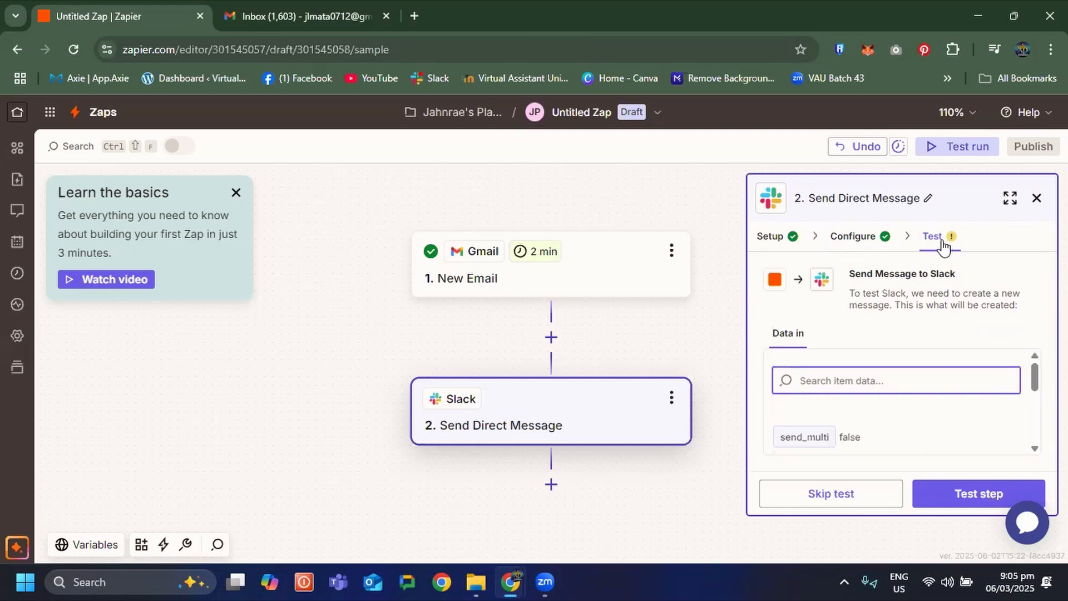
left_click(977, 493)
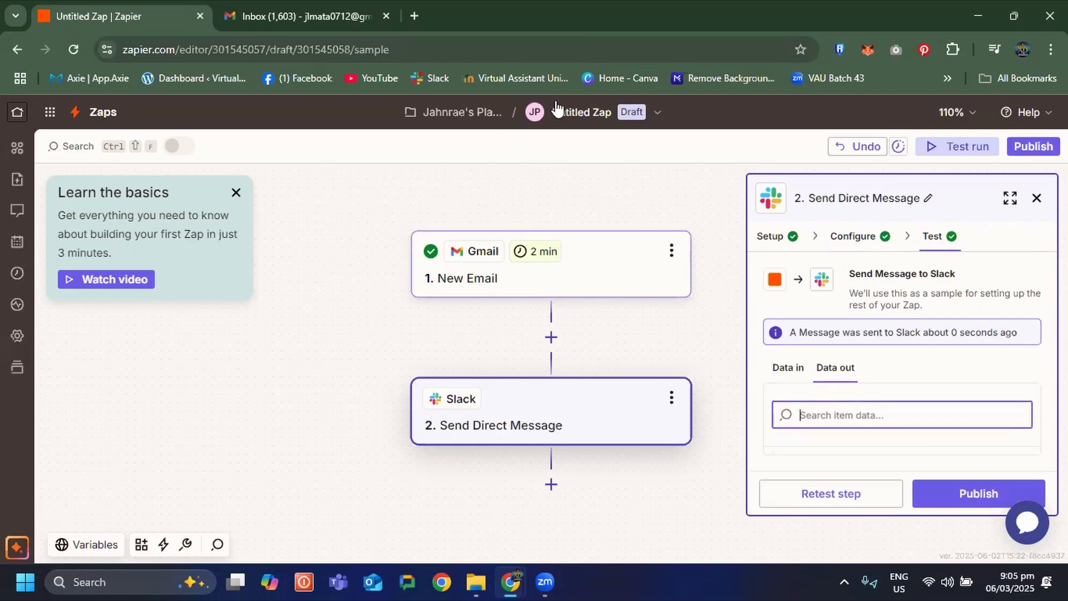
Open a new browser tab alongside the Zap editor.
left_click(414, 16)
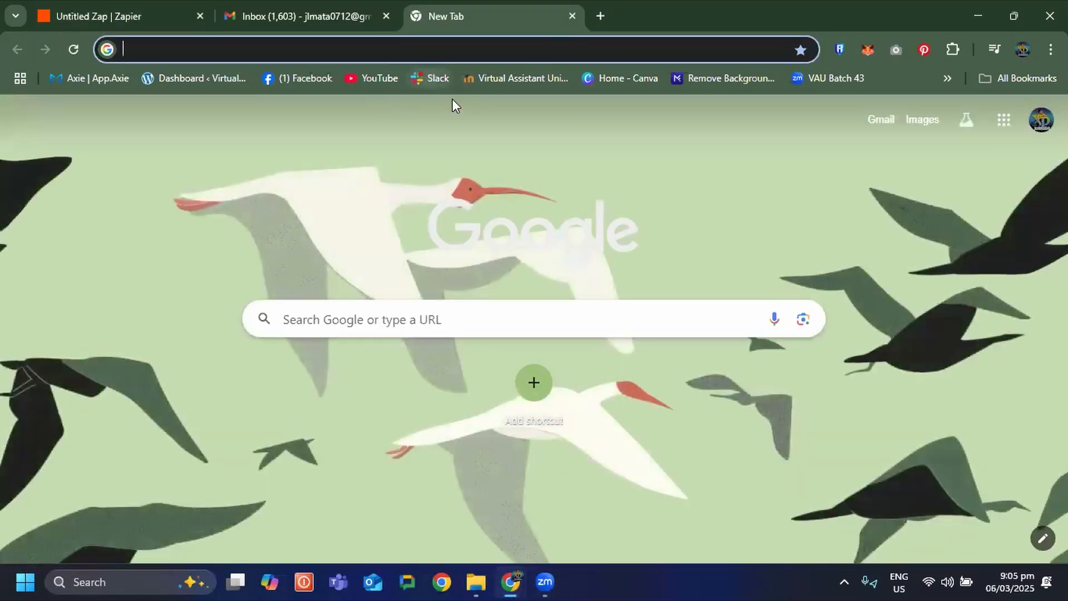